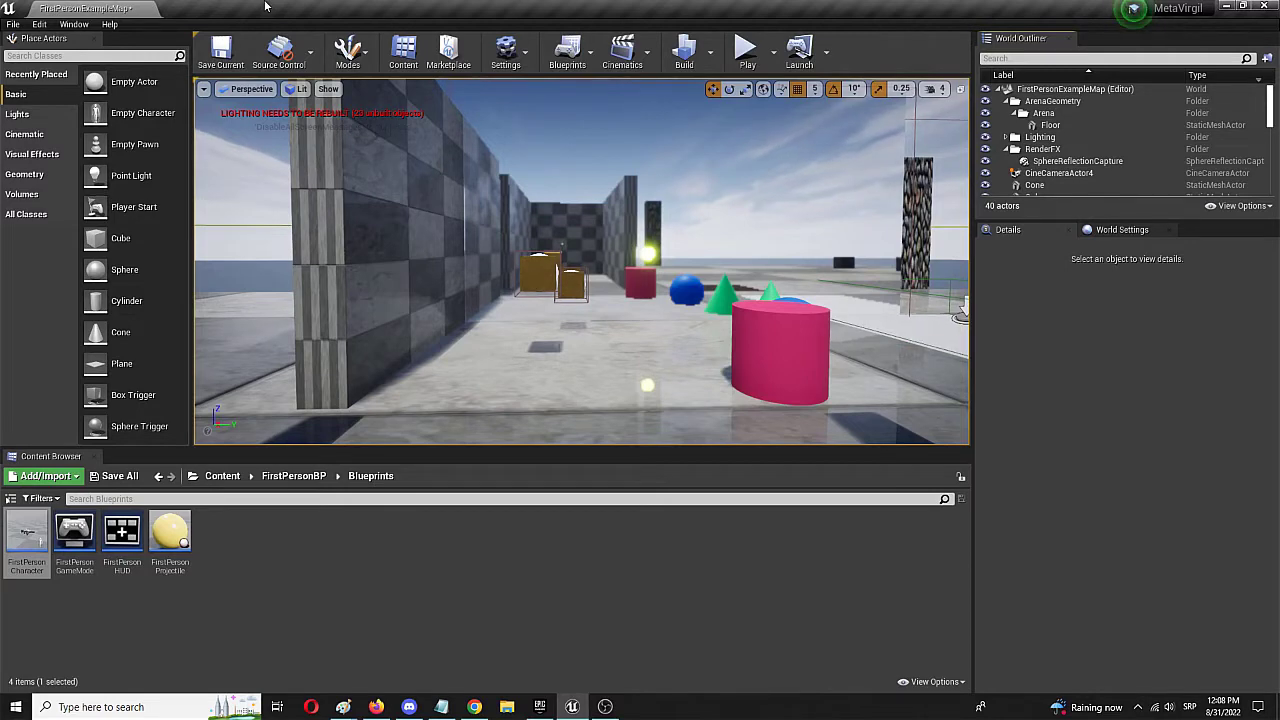
- Open the FirstPersonCharacter actor's blueprint for editing and select its FirstPersonCamera in the blueprint viewport
right_click_drag(580, 260, 860, 264)
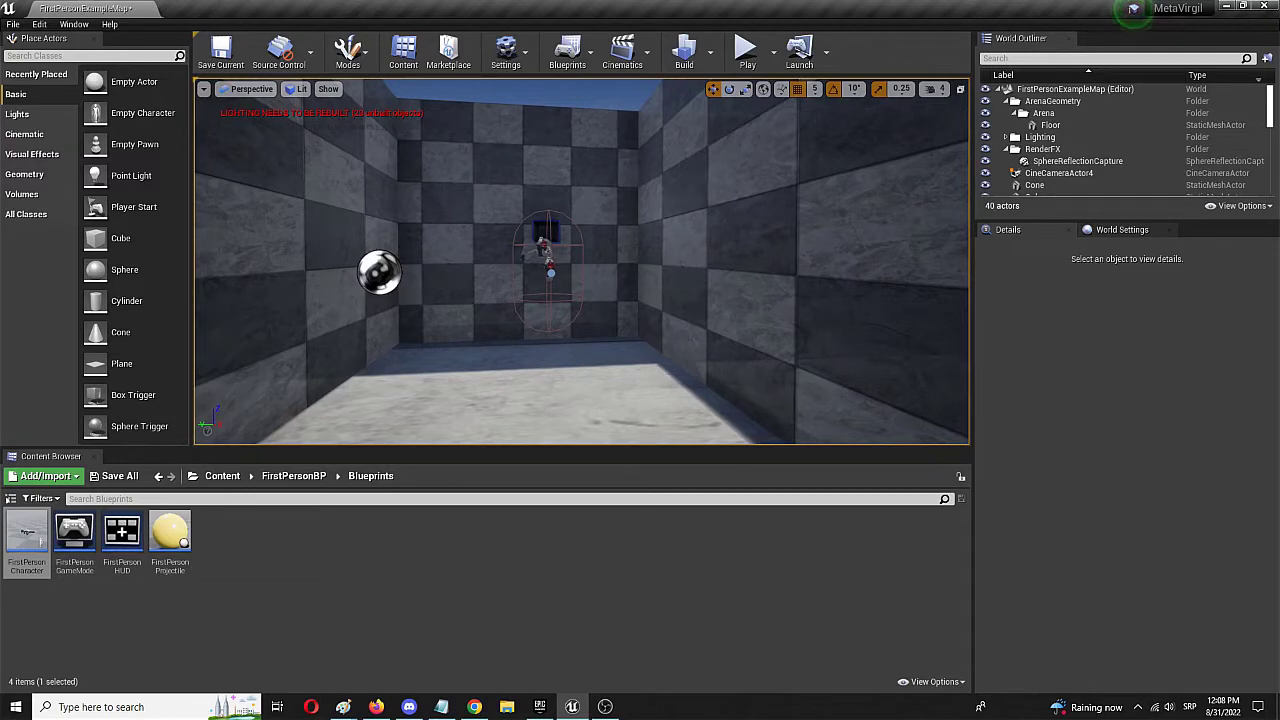
left_click(543, 248)
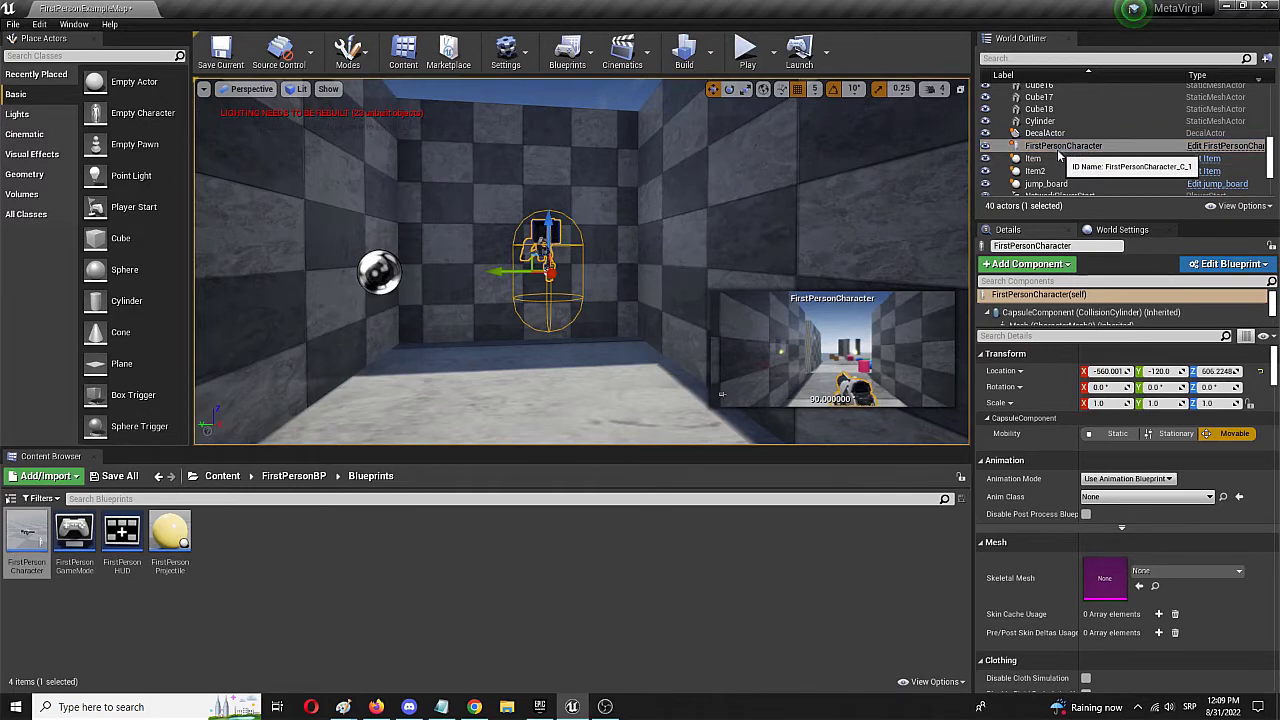
left_click(1230, 146)
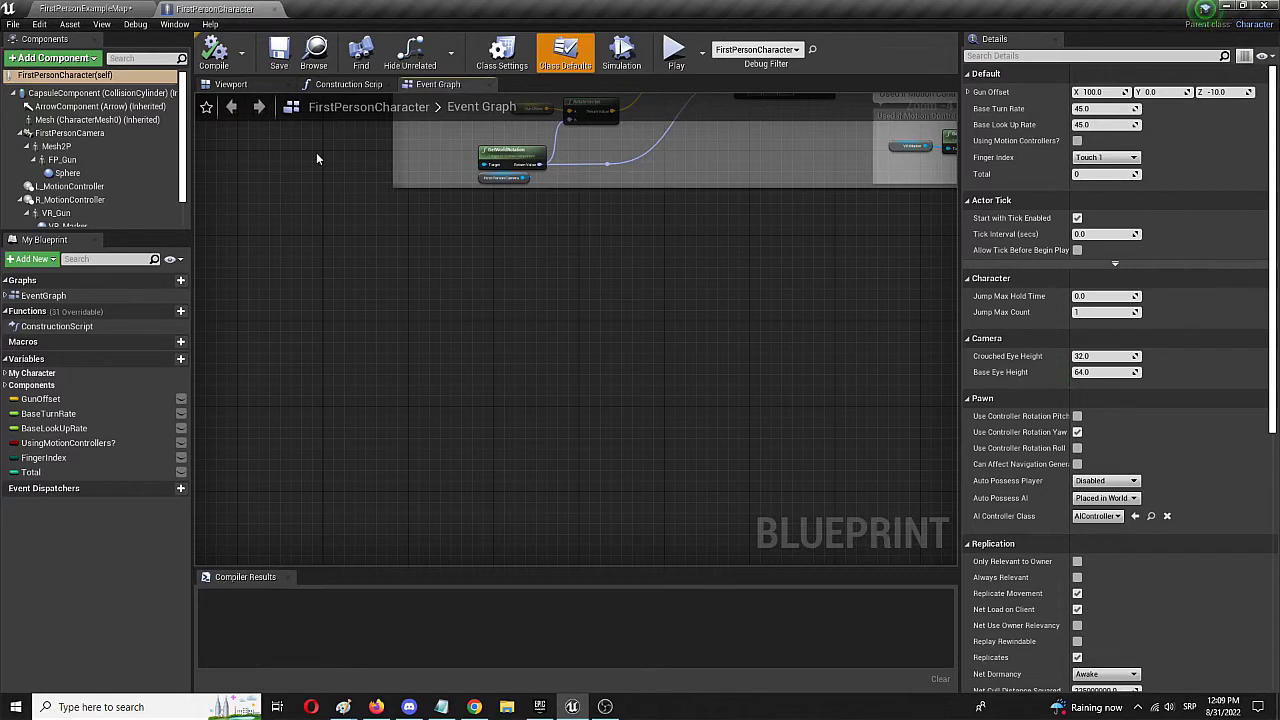
right_click_drag(316, 152, 308, 337)
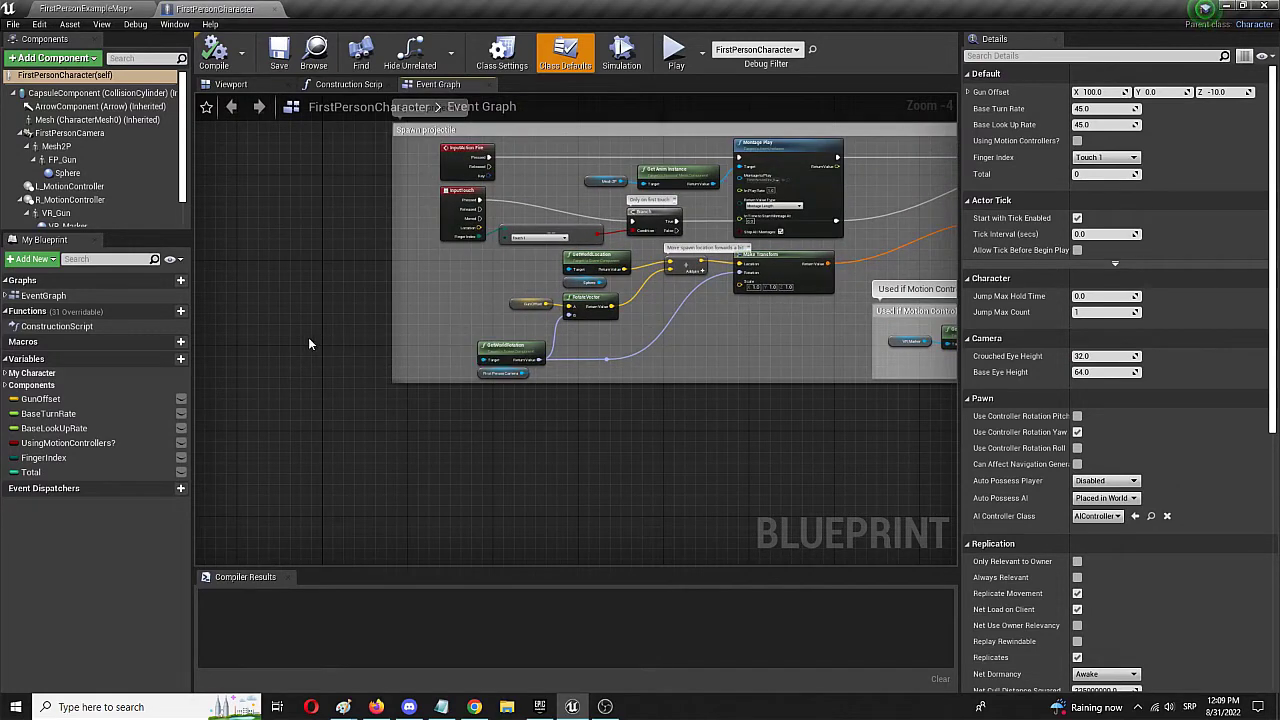
left_click(244, 84)
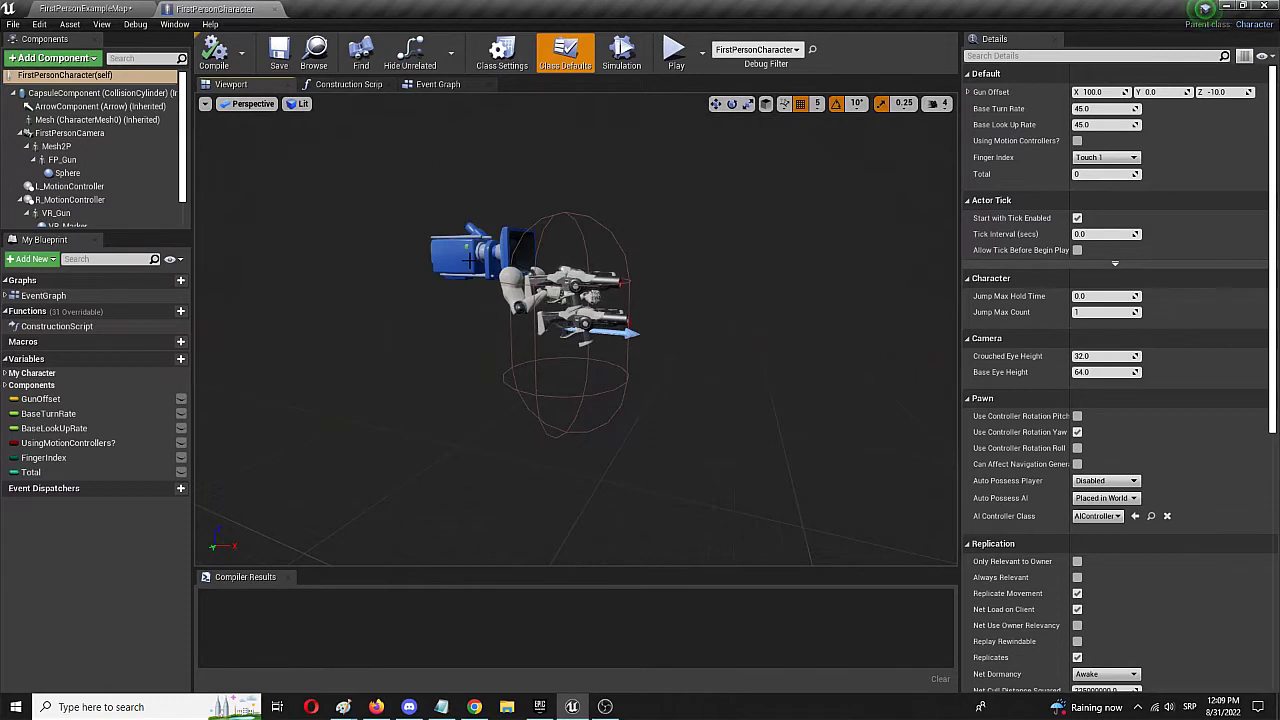
left_click(464, 258)
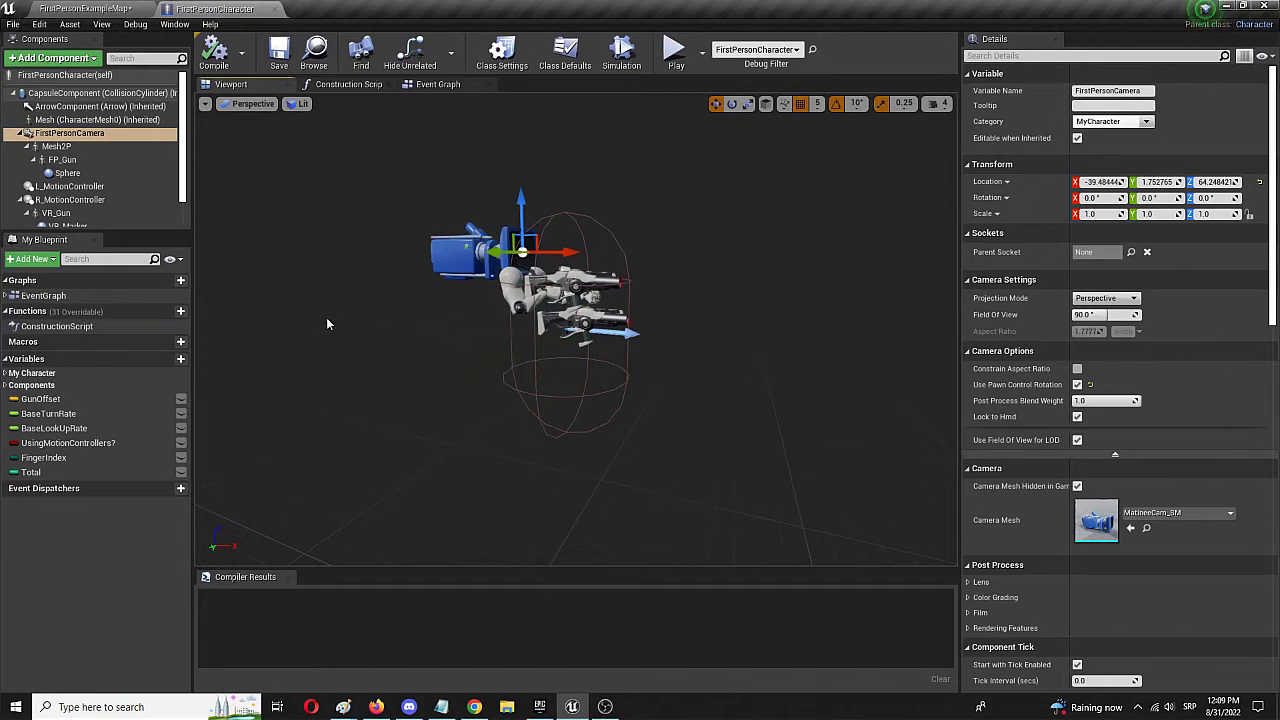
left_click(85, 8)
mouse_move(300, 152)
right_mouse_down()
mouse_move(232, 165)
mouse_move(280, 160)
right_mouse_up()
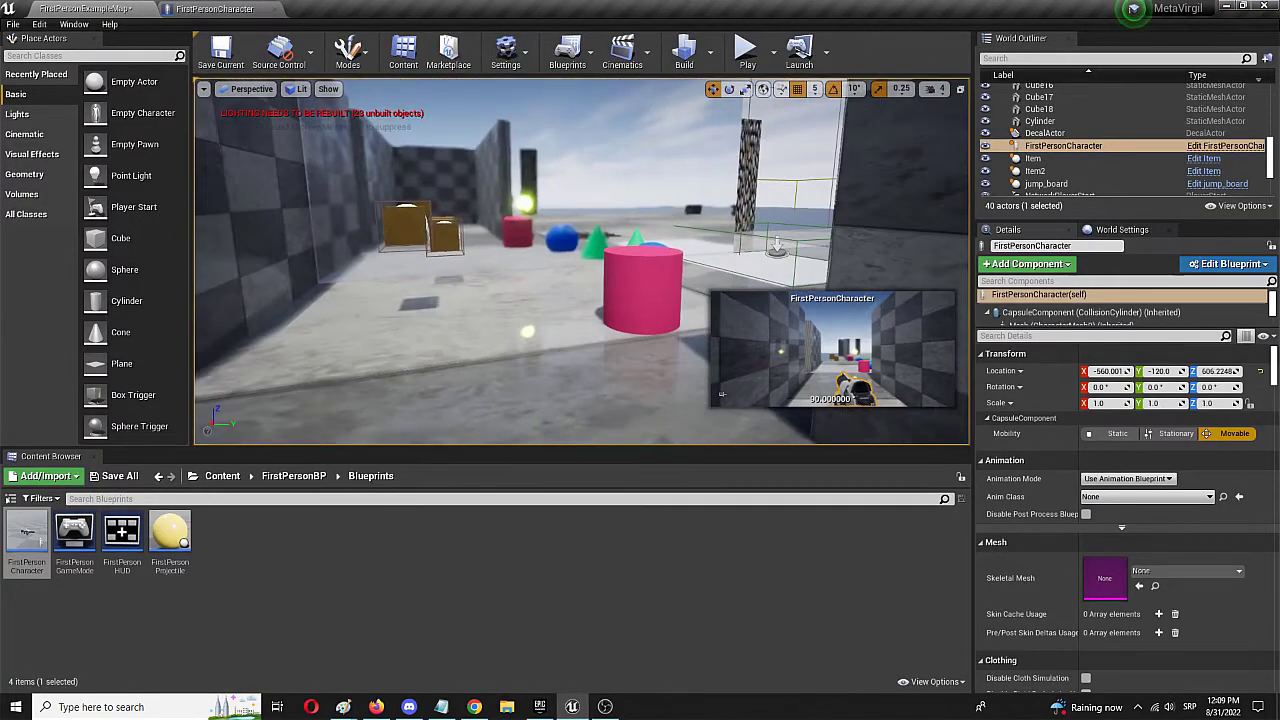
left_click(213, 10)
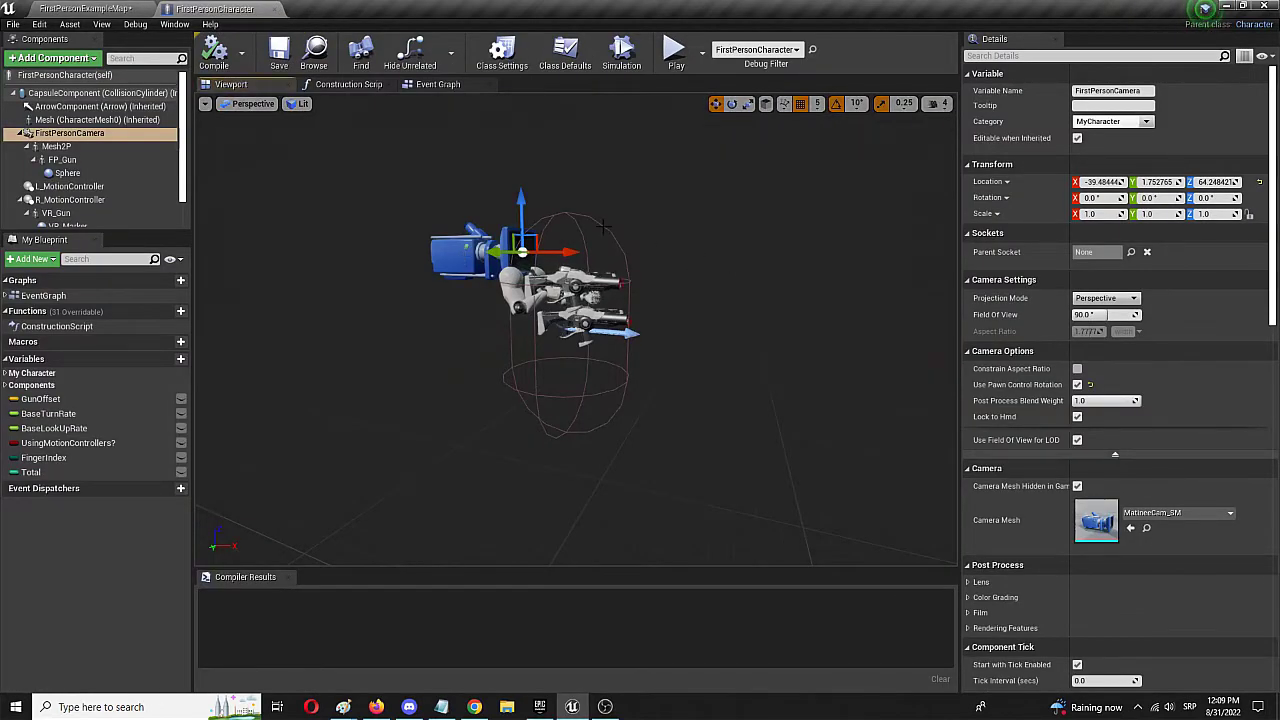
- Enable the global Saturation override in the FirstPersonCamera's post-process color grading settings
left_click(52, 135)
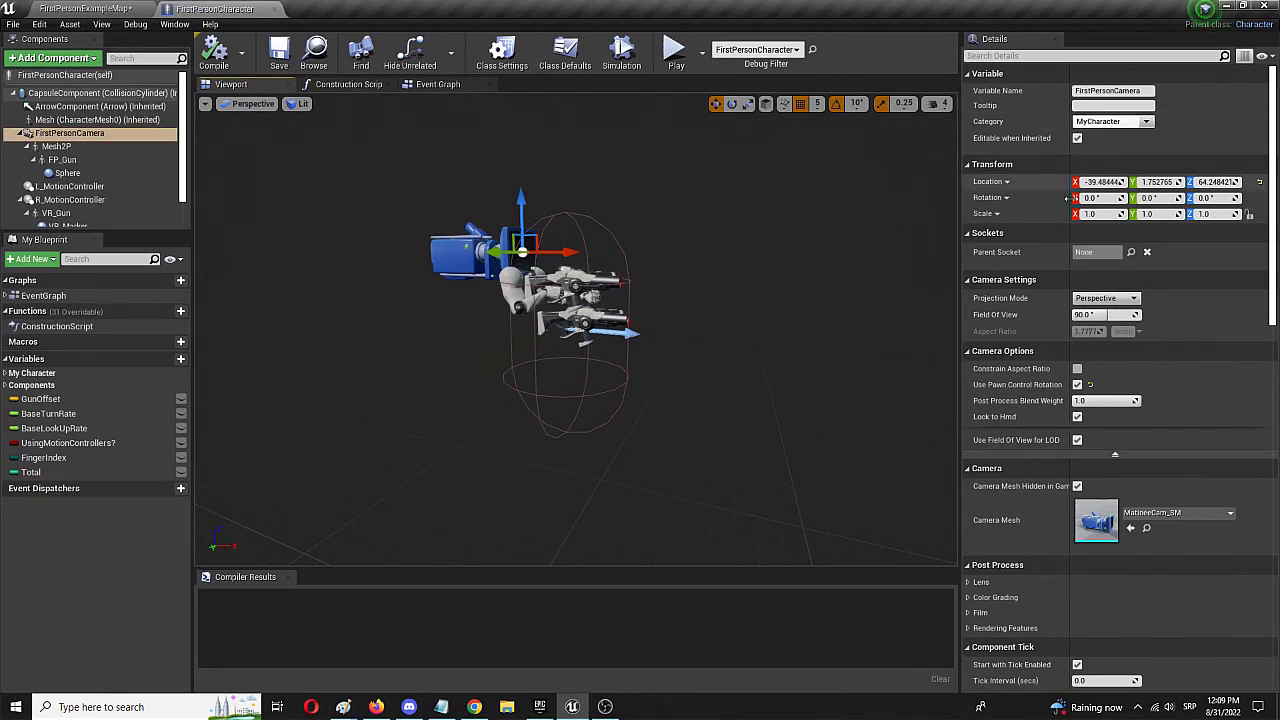
scroll(1141, 282, "down", 2)
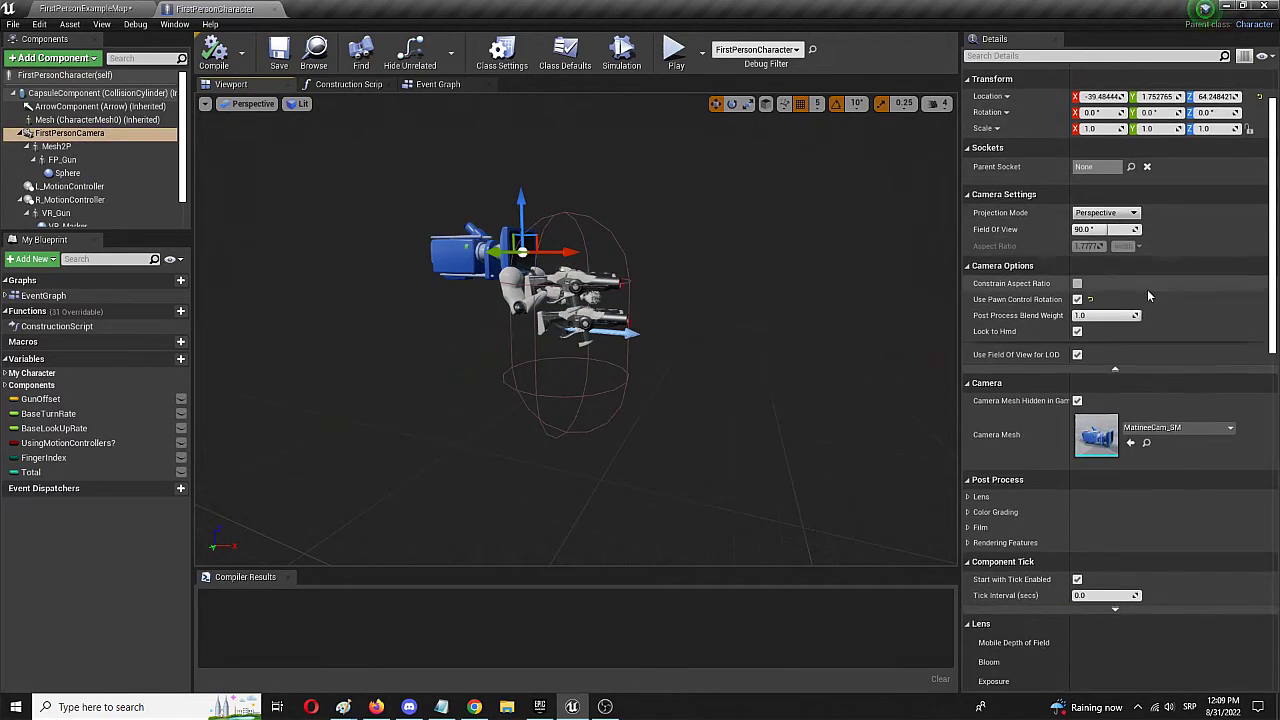
scroll(1145, 290, "down", 2)
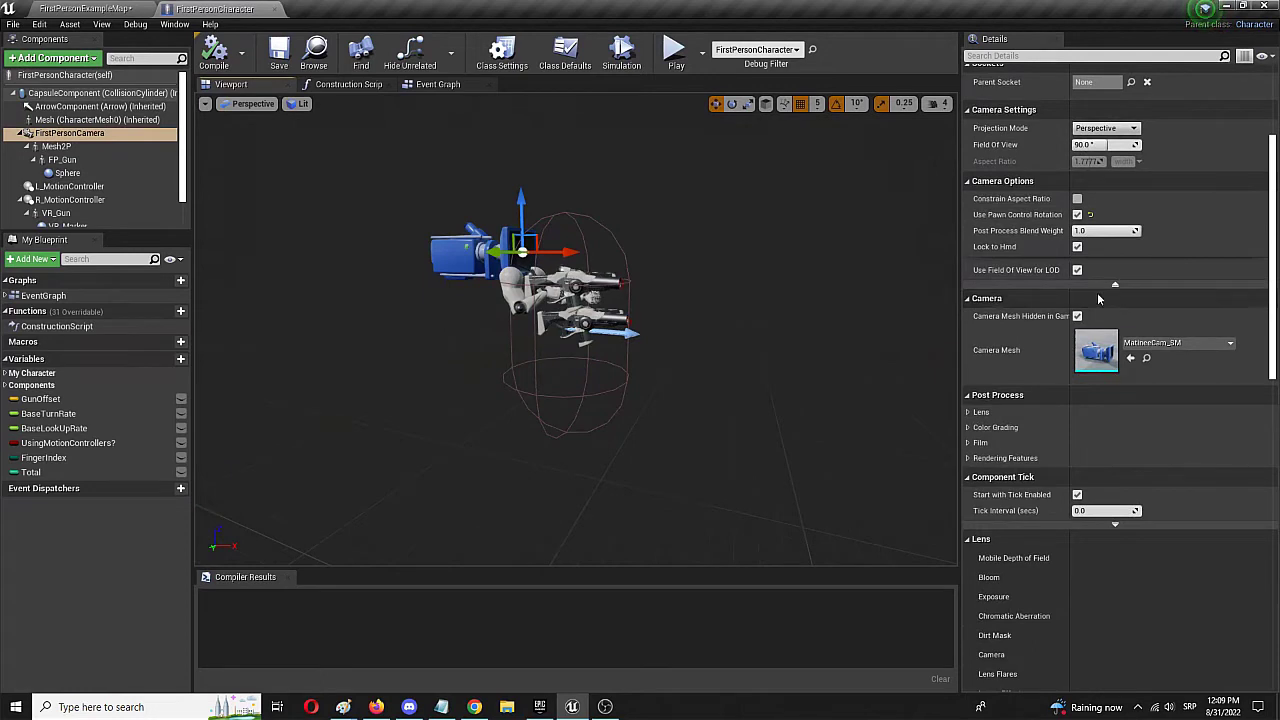
left_click(988, 397)
left_click(988, 397)
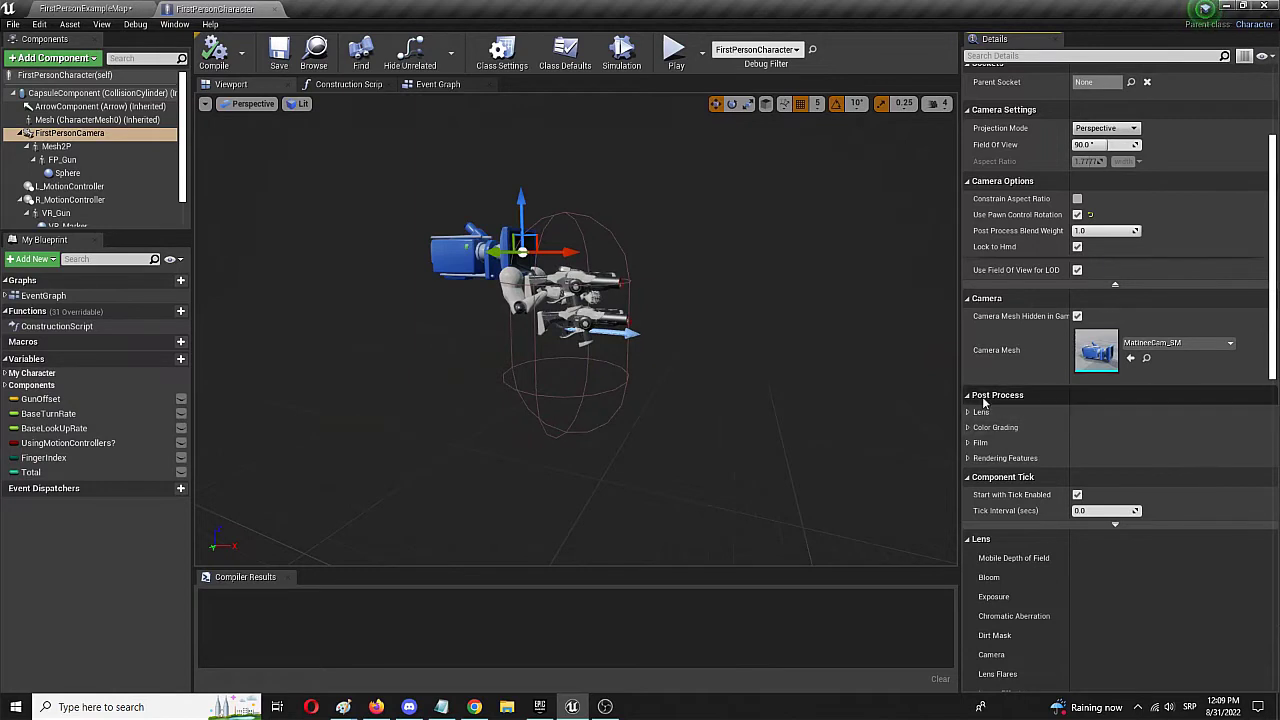
left_click(969, 428)
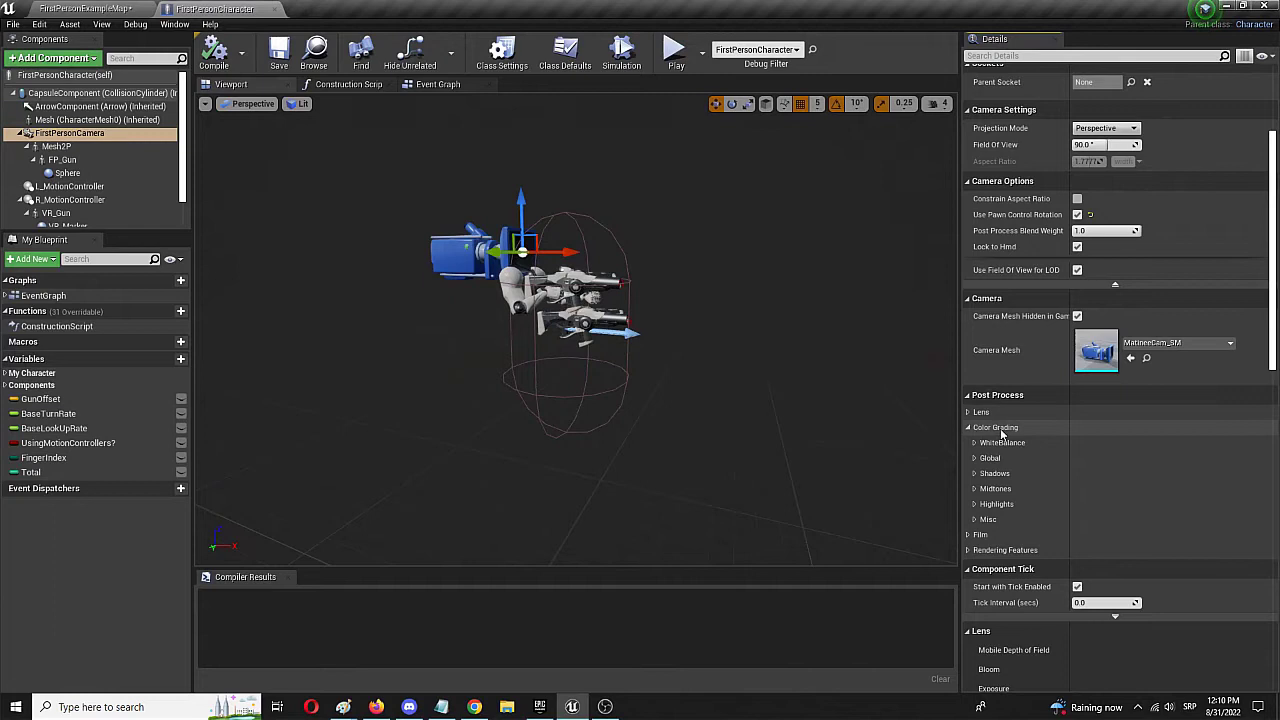
left_click(977, 459)
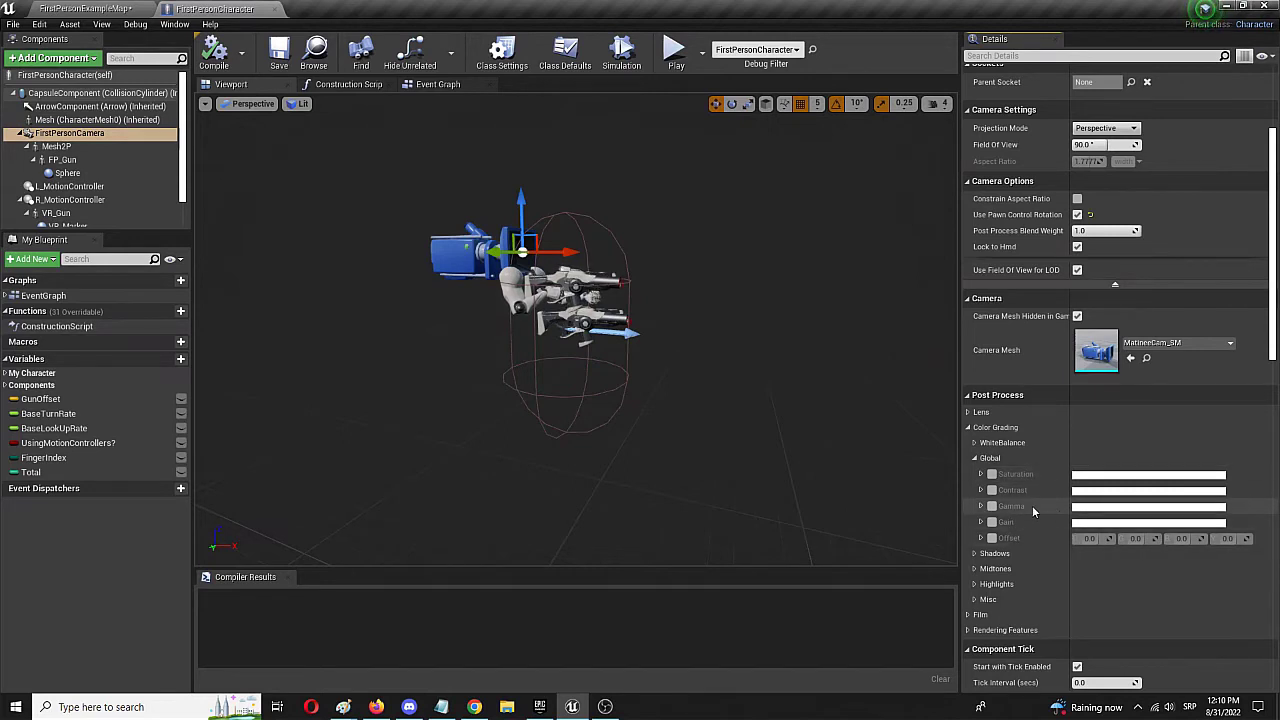
left_click(981, 474)
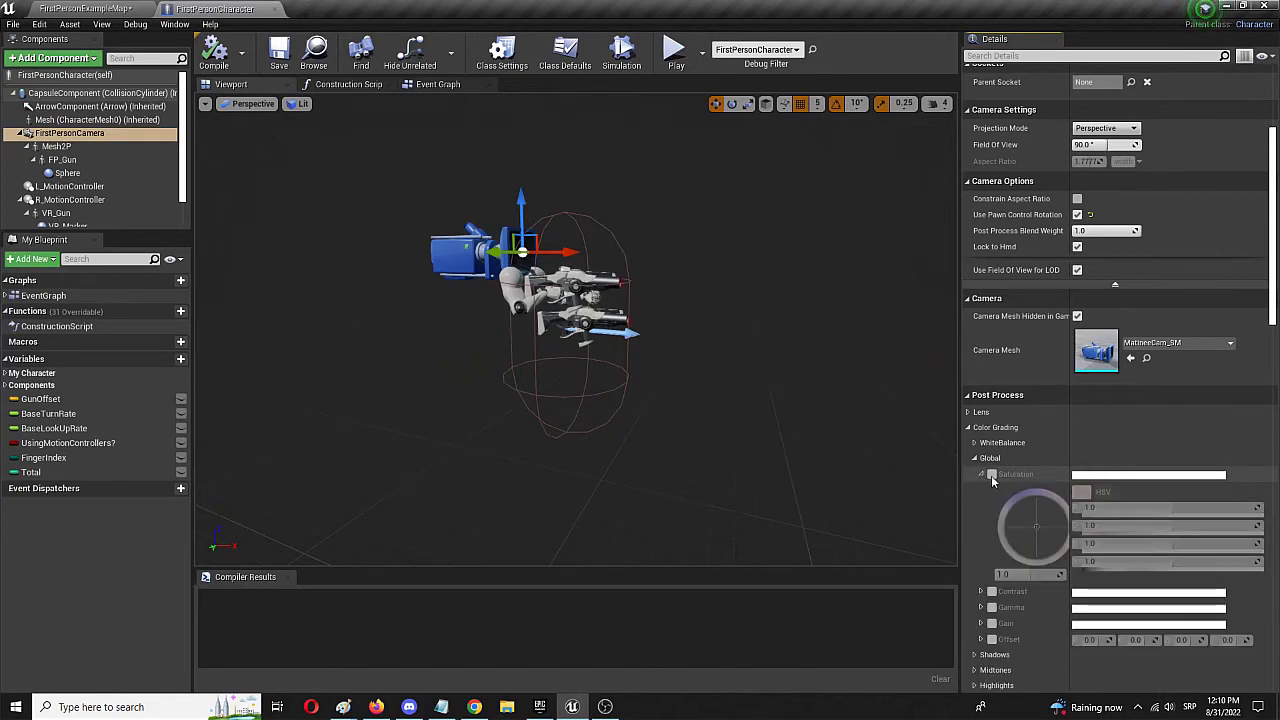
left_click(992, 474)
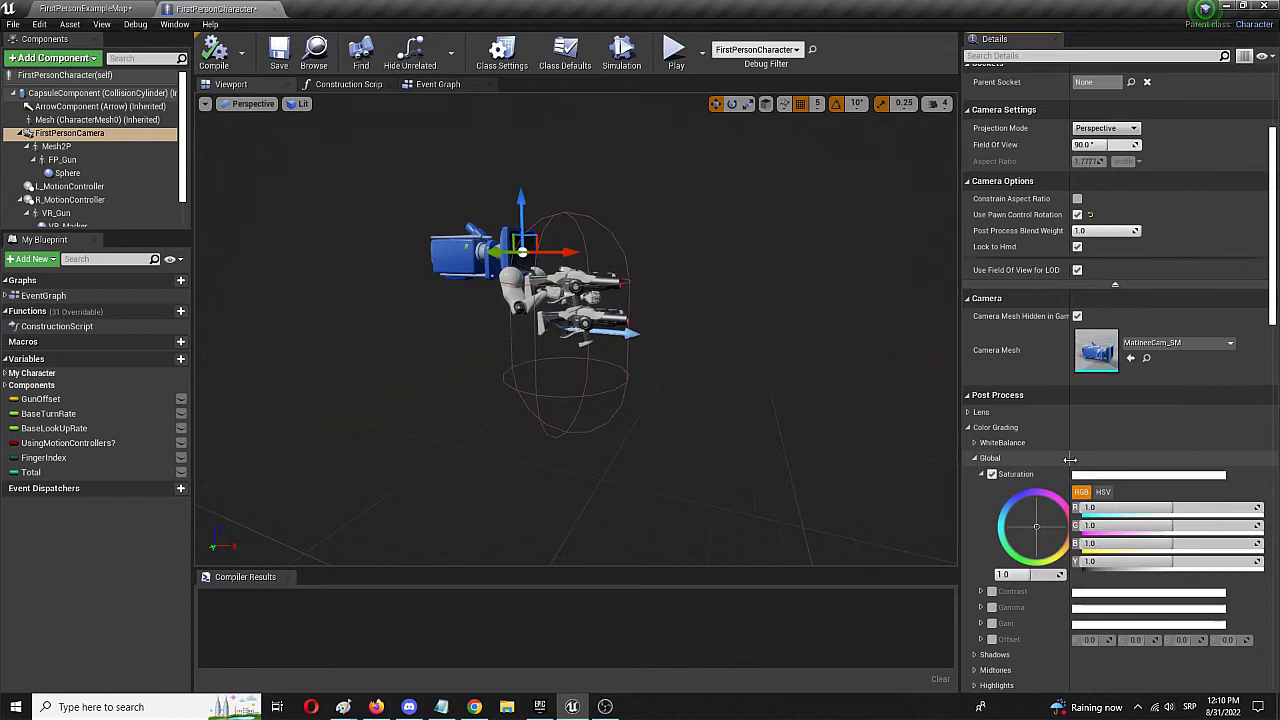
- Set the global Saturation's R, G, B and Y values to 0.0
left_click_drag(1070, 459, 1104, 465)
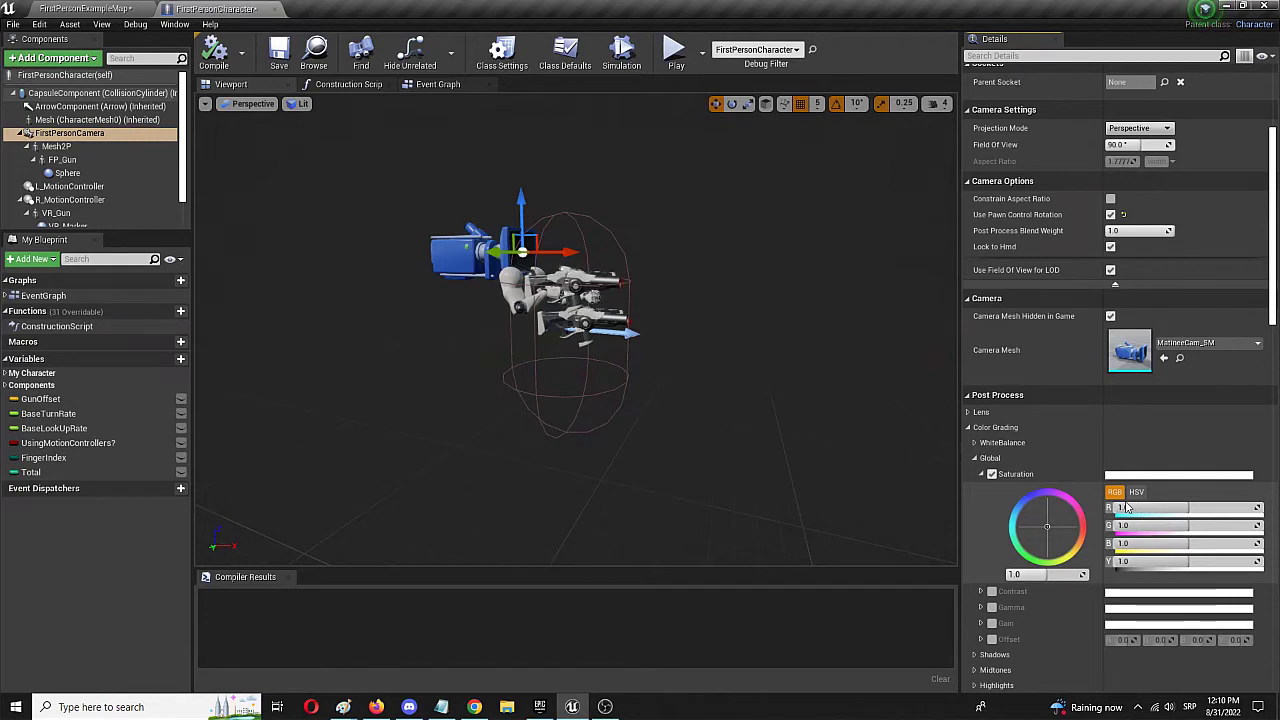
left_click_drag(1127, 507, 1108, 507)
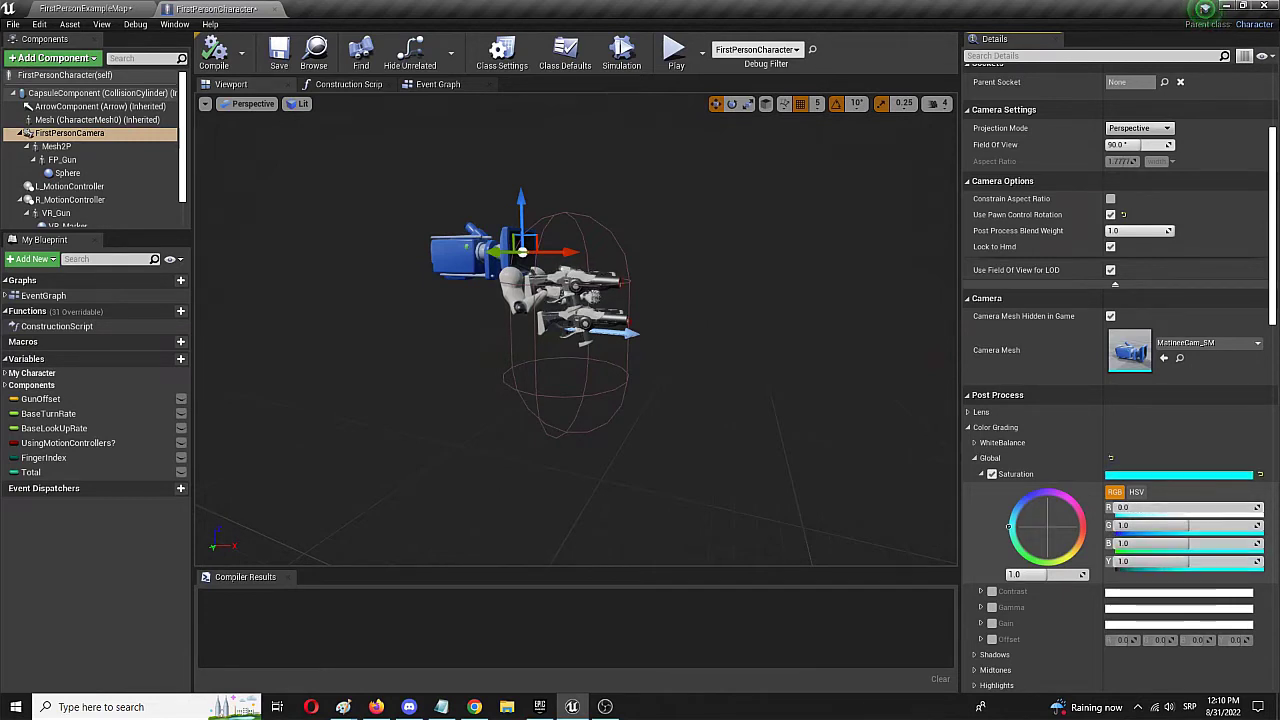
left_click_drag(1190, 525, 1110, 525)
left_click_drag(1205, 544, 1180, 544)
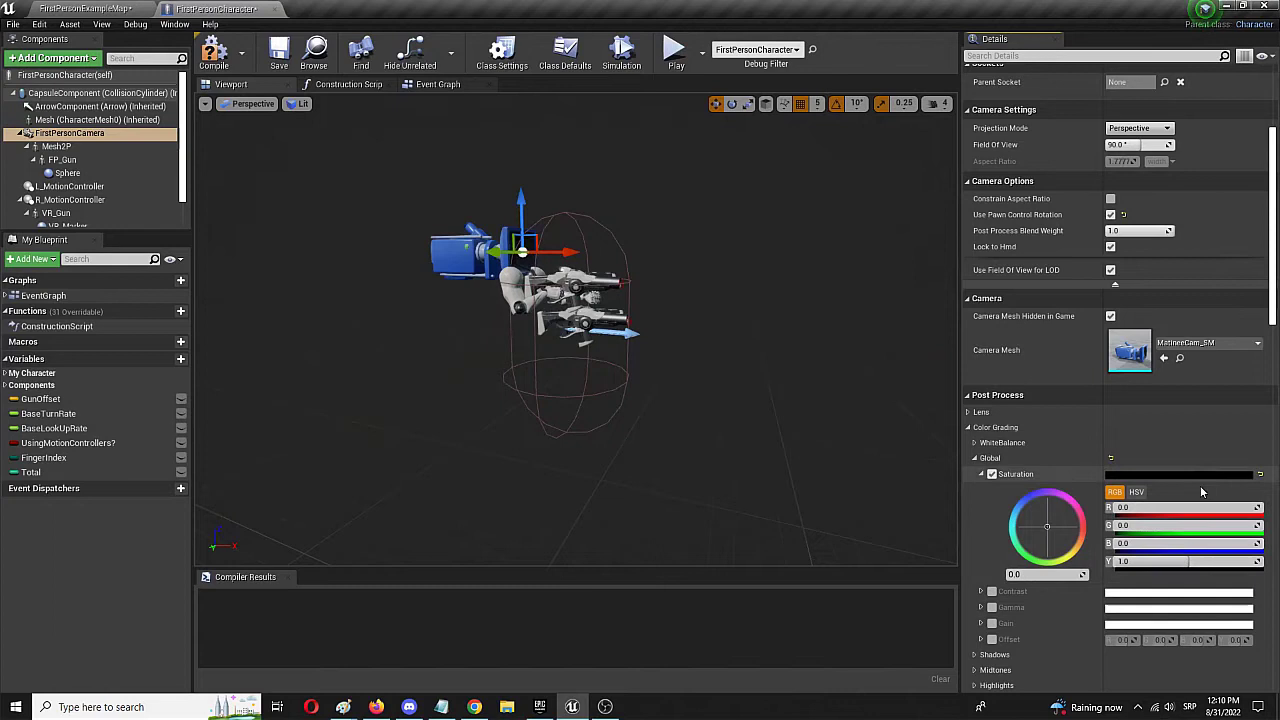
left_click_drag(1170, 561, 1120, 561)
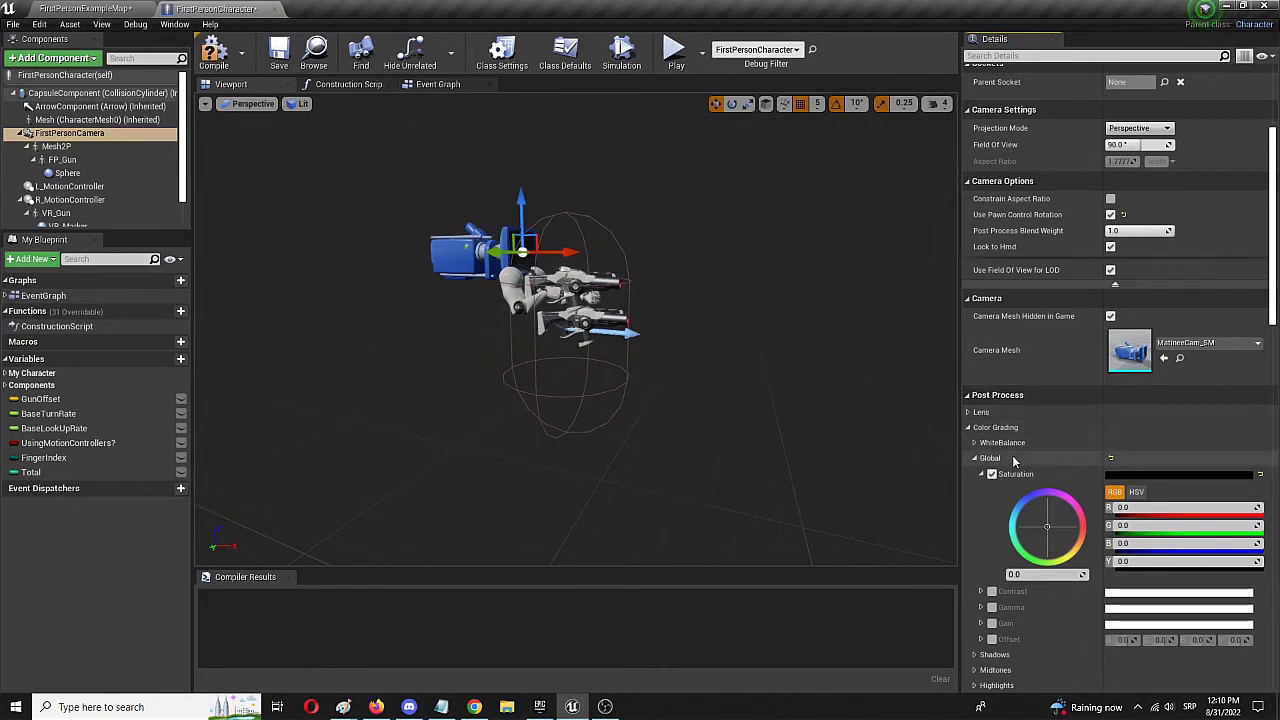
- Compile and save the FirstPersonCharacter blueprint, and return to the FirstPersonExampleMap level
left_click(216, 55)
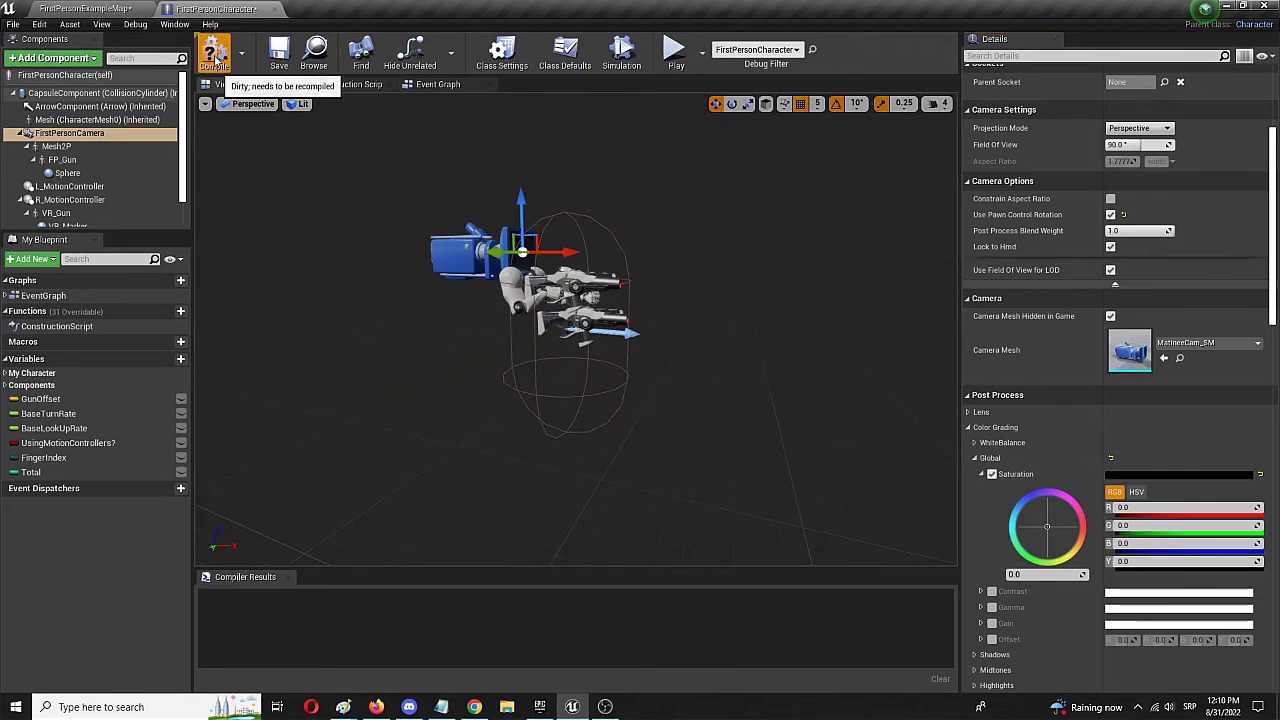
left_click(279, 56)
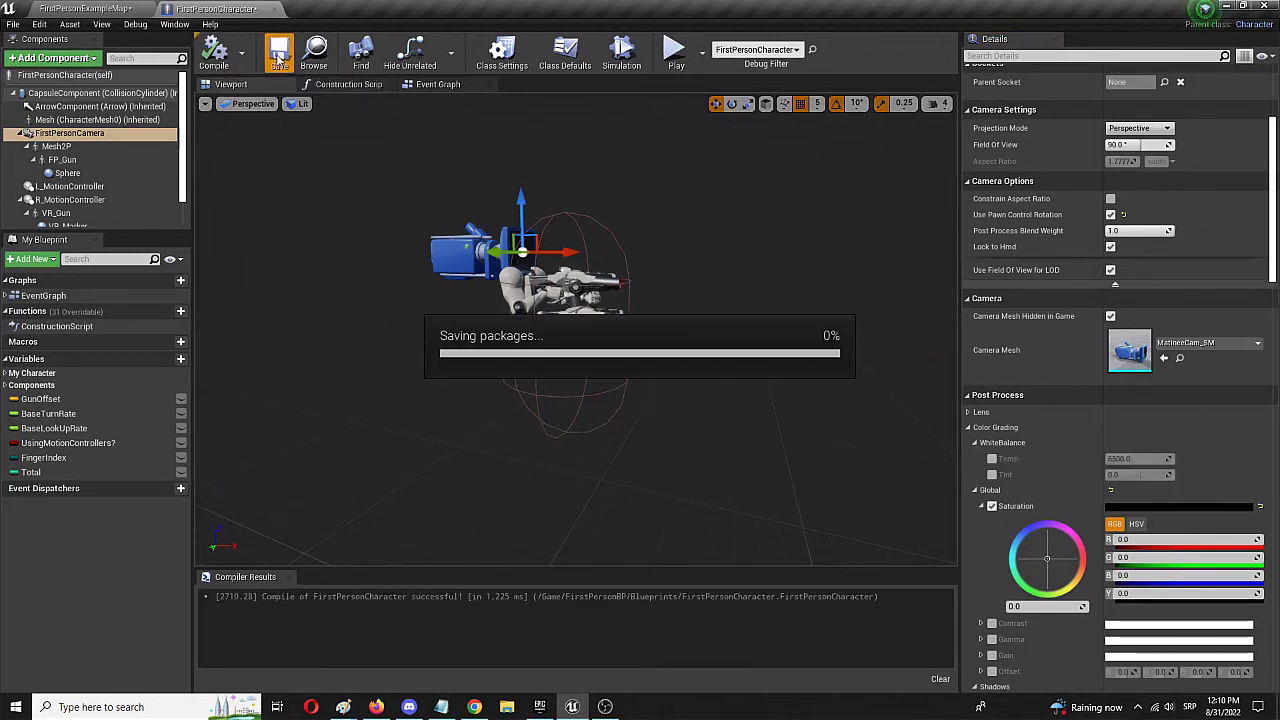
left_click(82, 8)
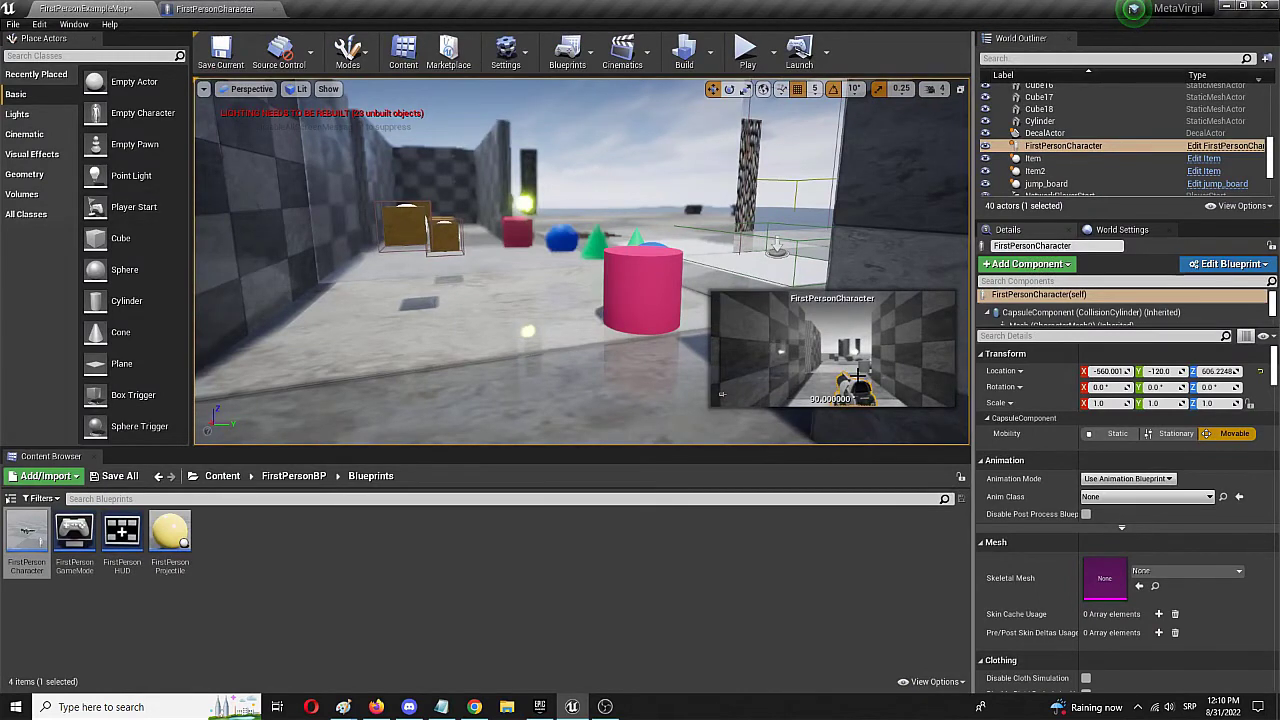
- Play the level in the editor, walk and shoot around the arena to check the camera's color grading, and stop the session
left_click(746, 55)
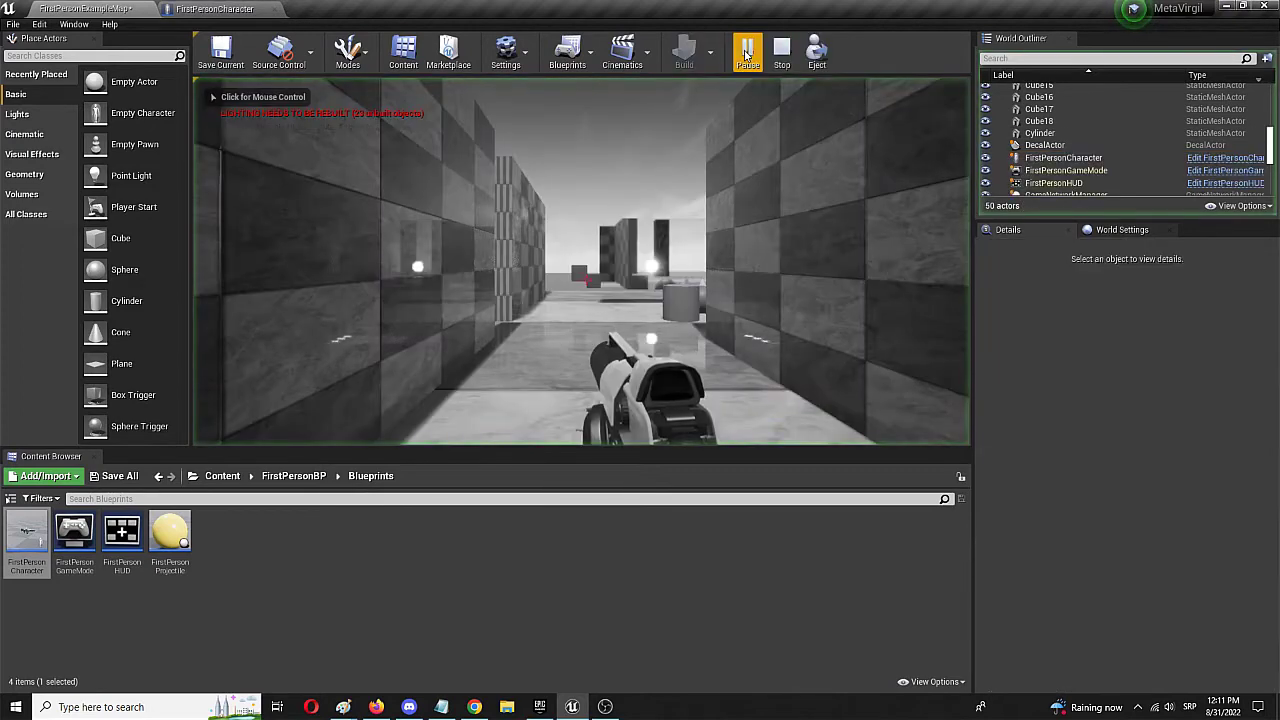
key("w")
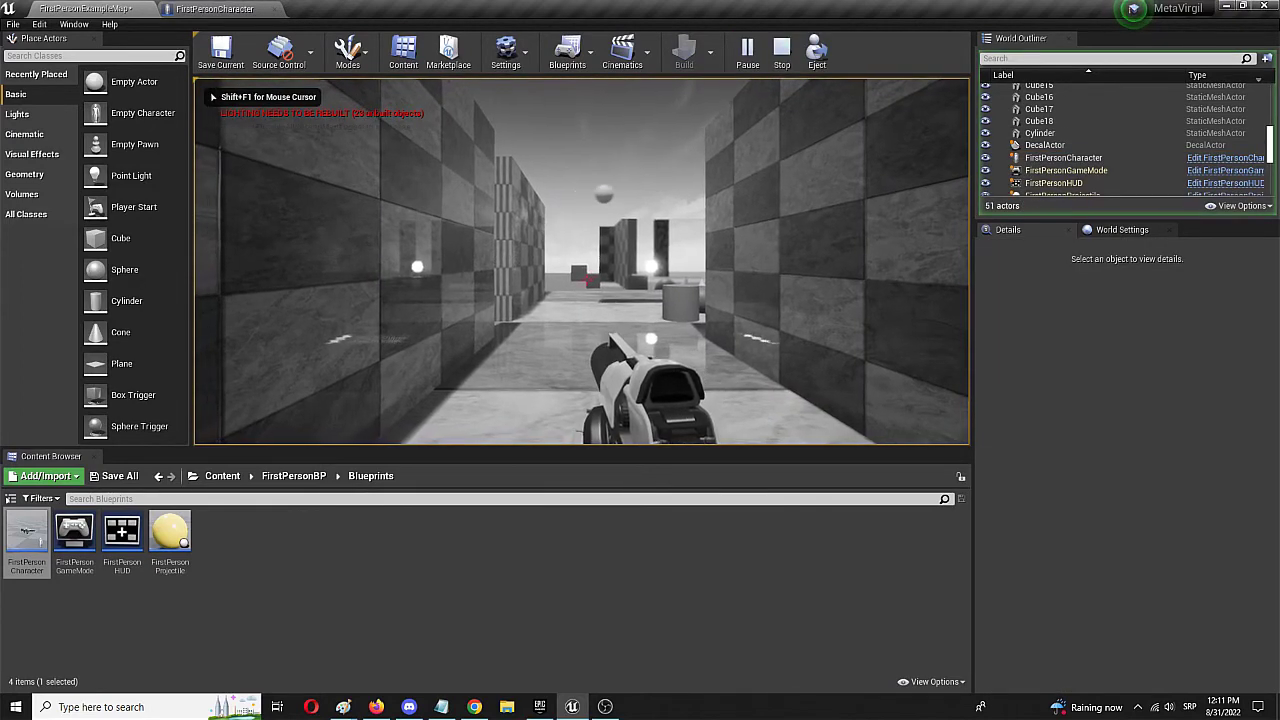
key("w")
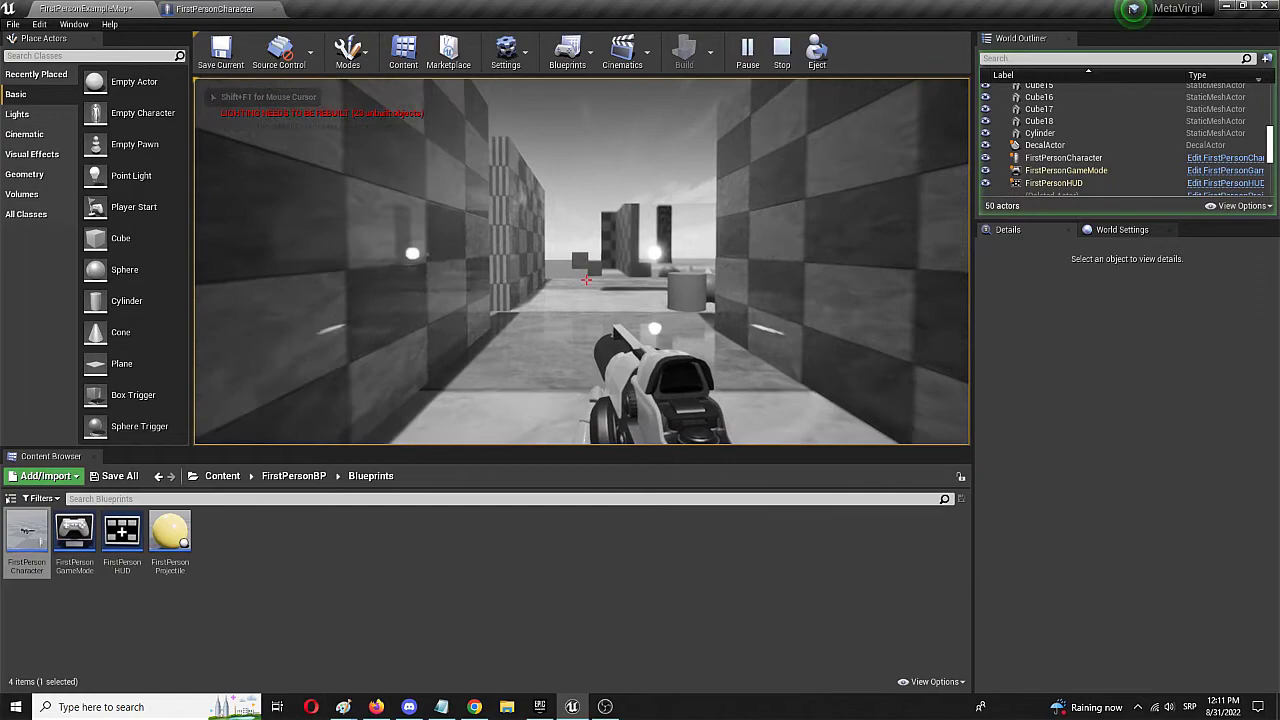
key("w")
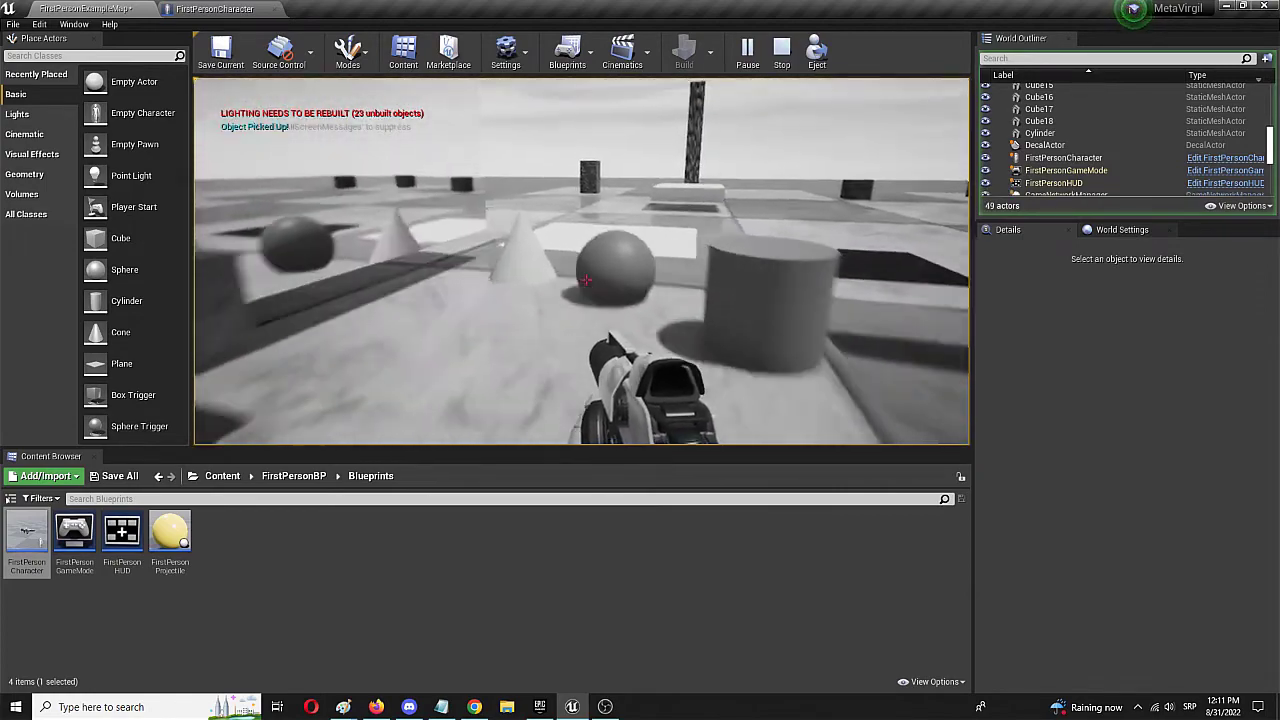
key("w")
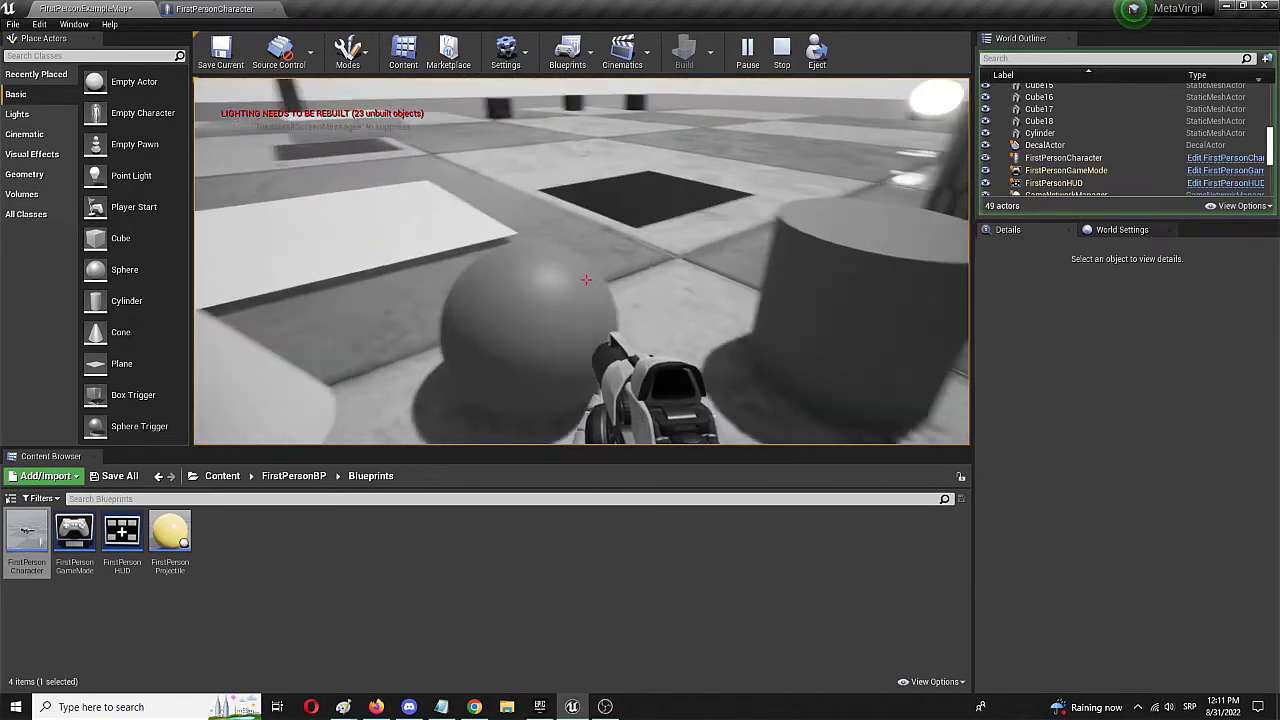
key("w")
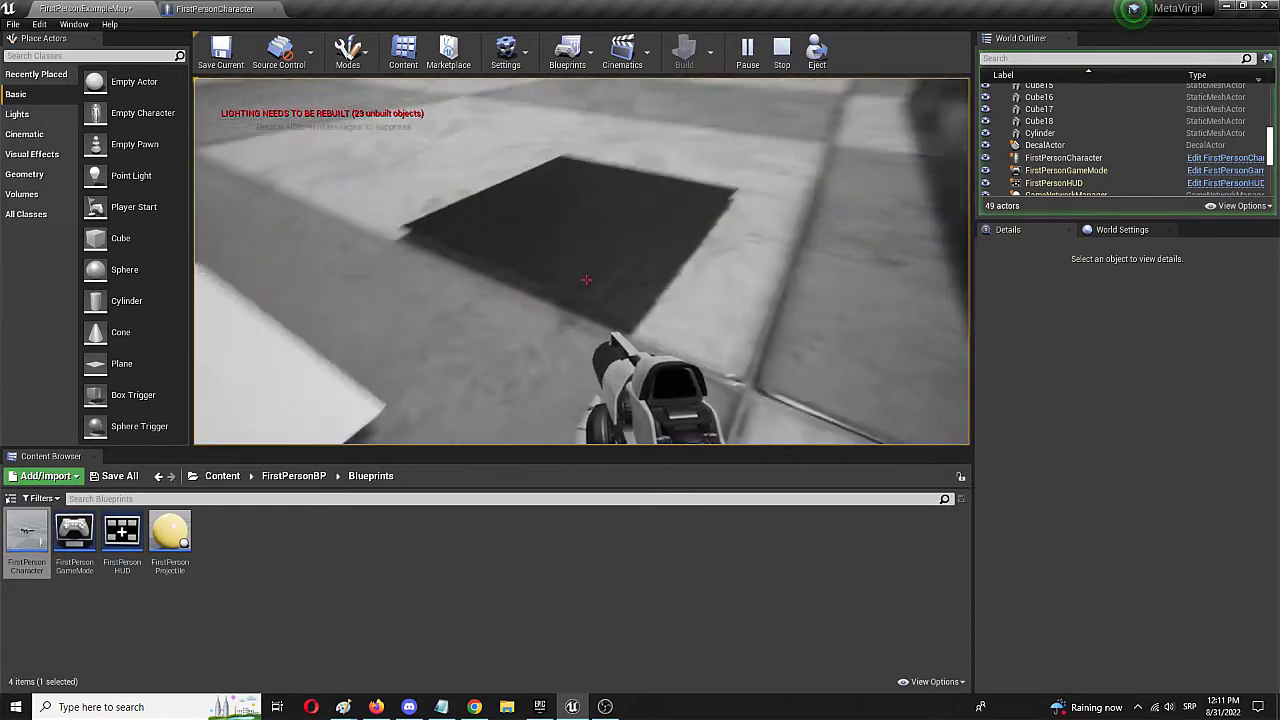
left_click(586, 279)
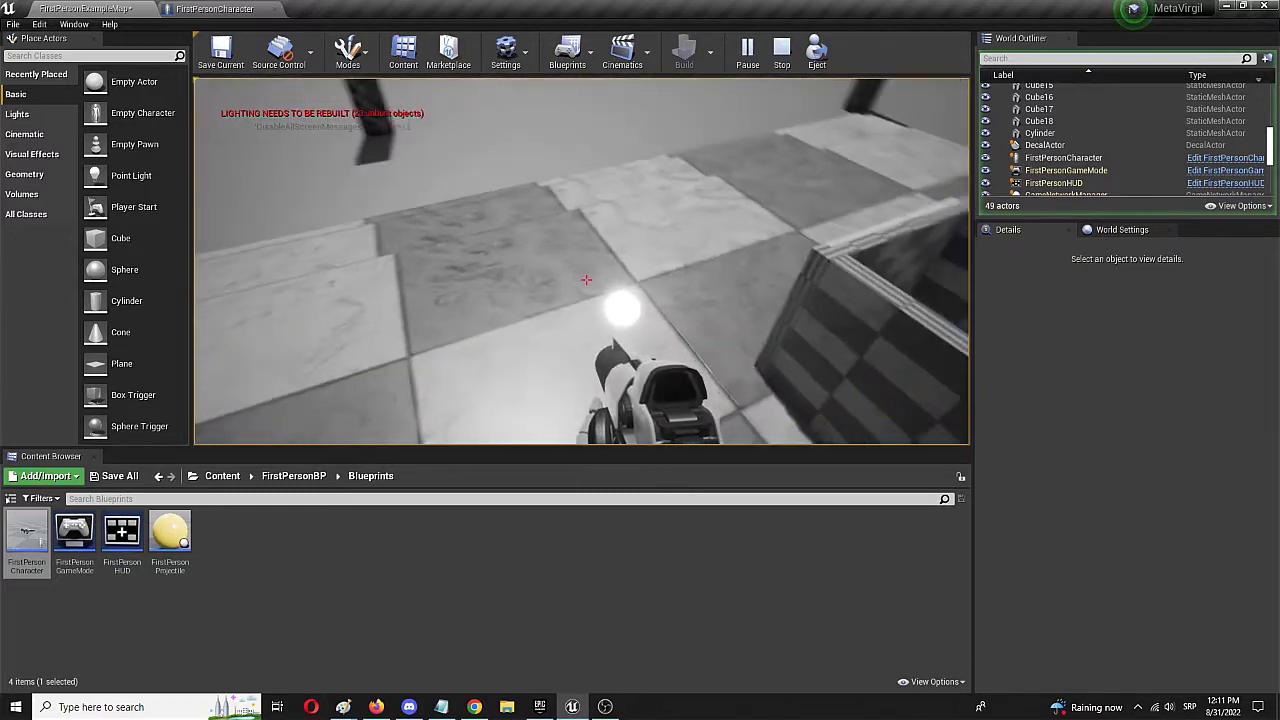
key("s")
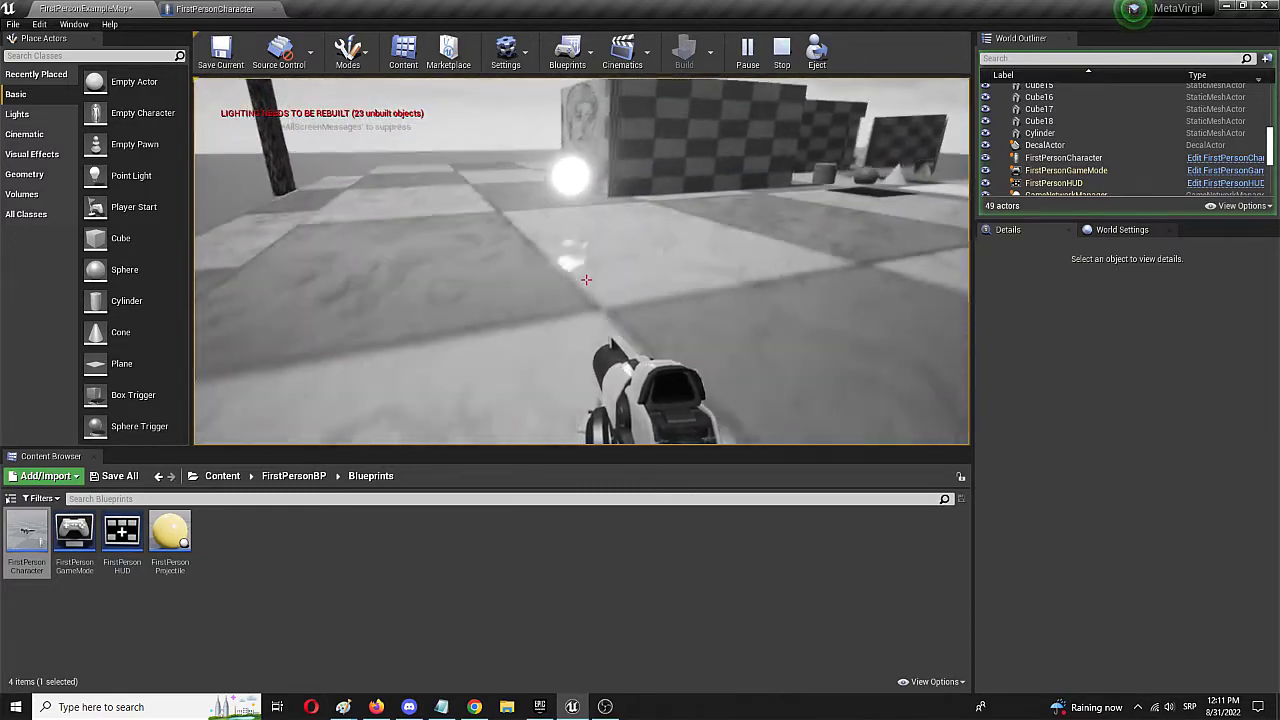
left_click(586, 279)
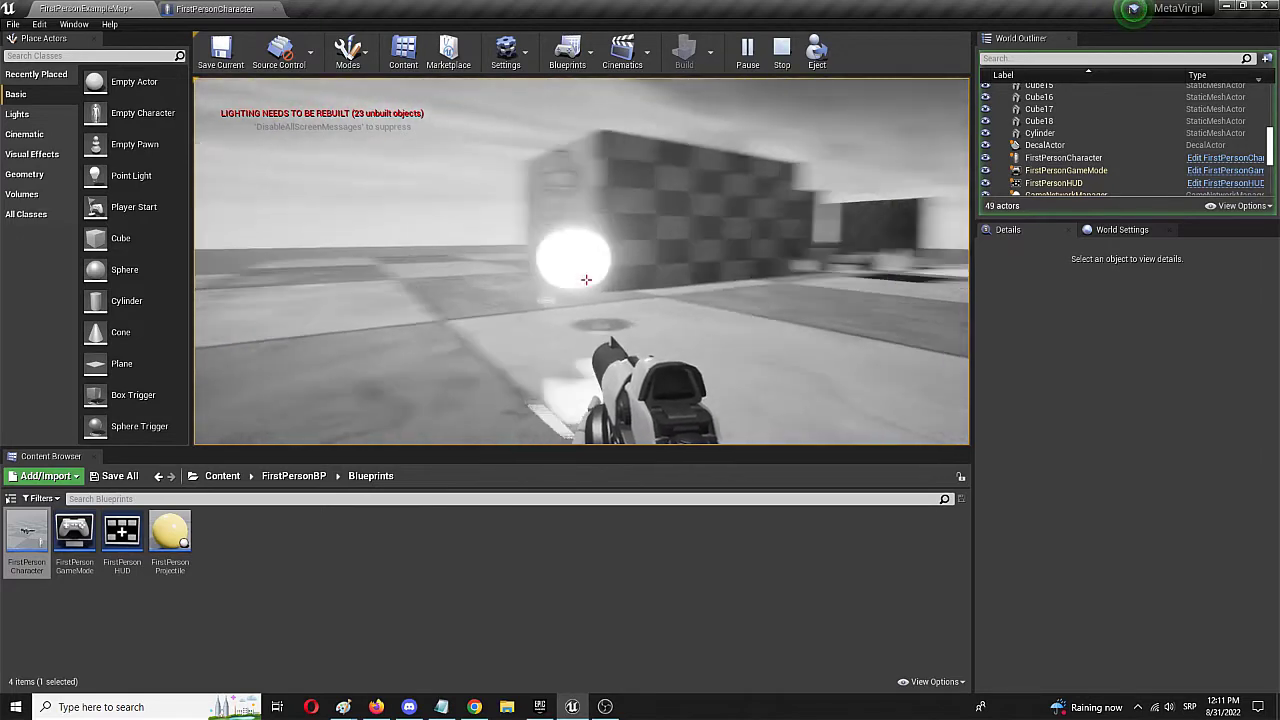
mouse_move(586, 279)
key("w")
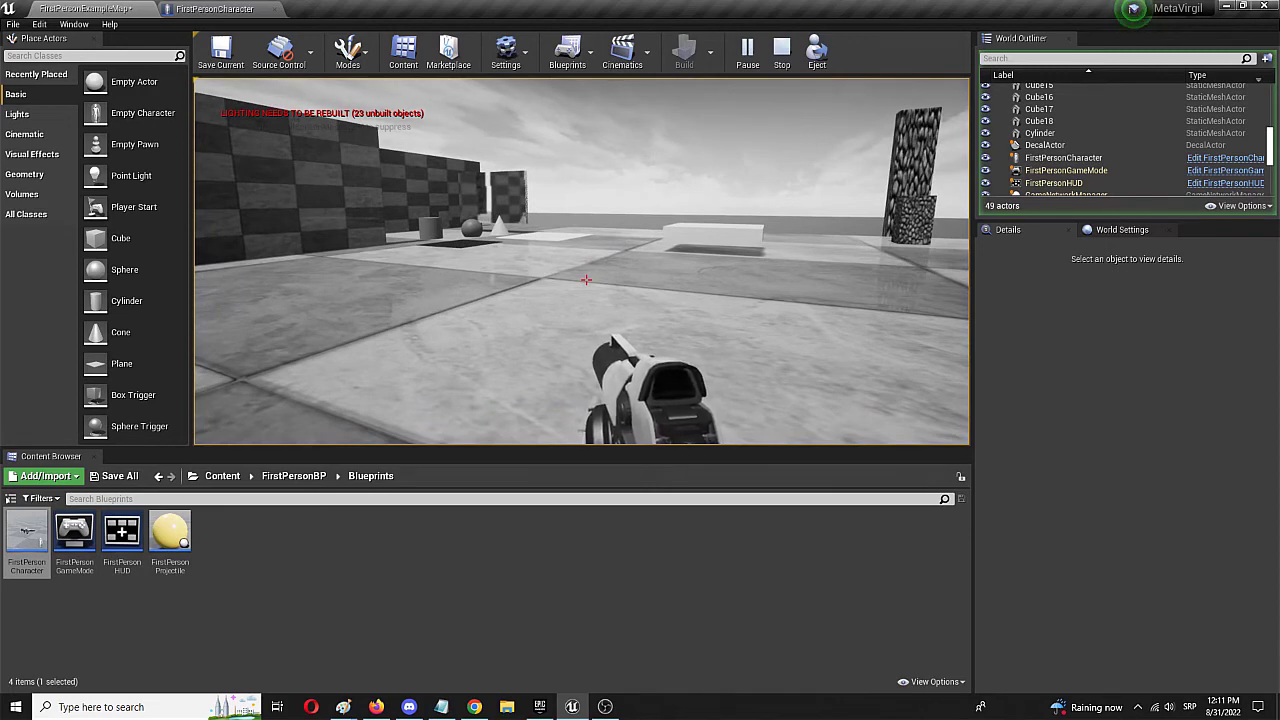
key("shift+F1")
left_click(782, 50)
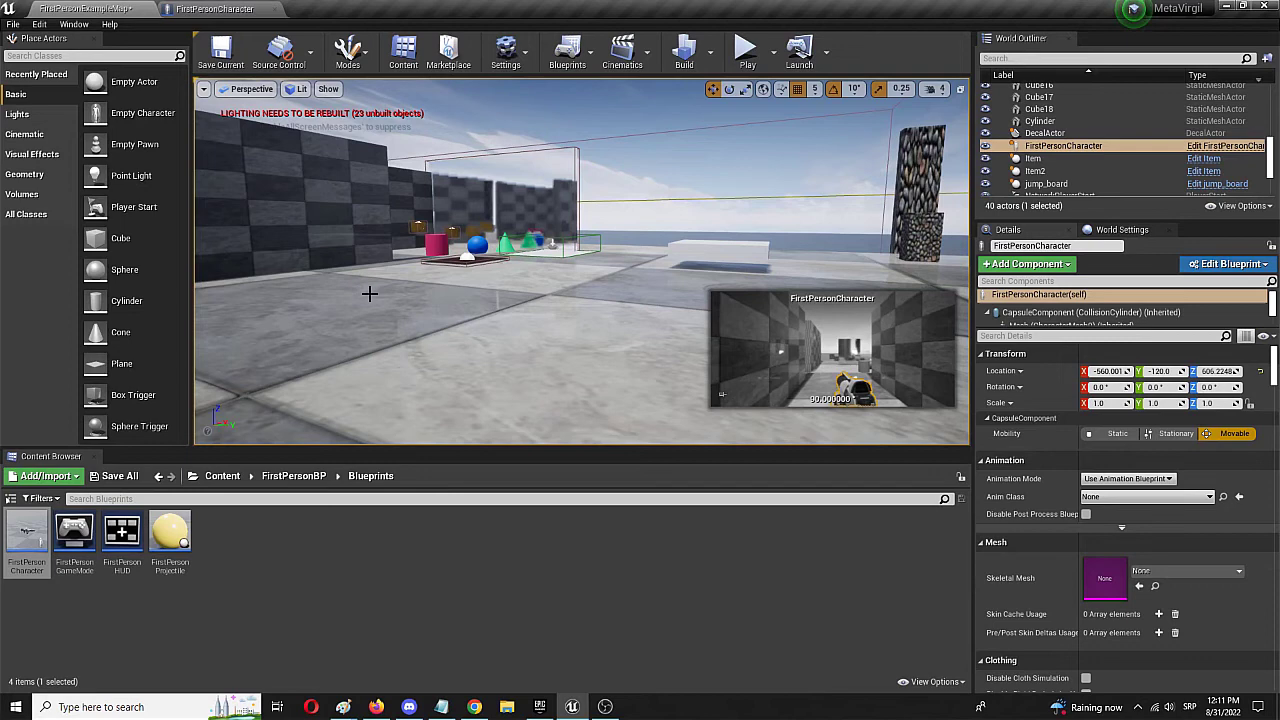
- In the FirstPersonCharacter blueprint, set the FirstPersonCamera's global Saturation R, G, B and Y values to 1
left_click(205, 9)
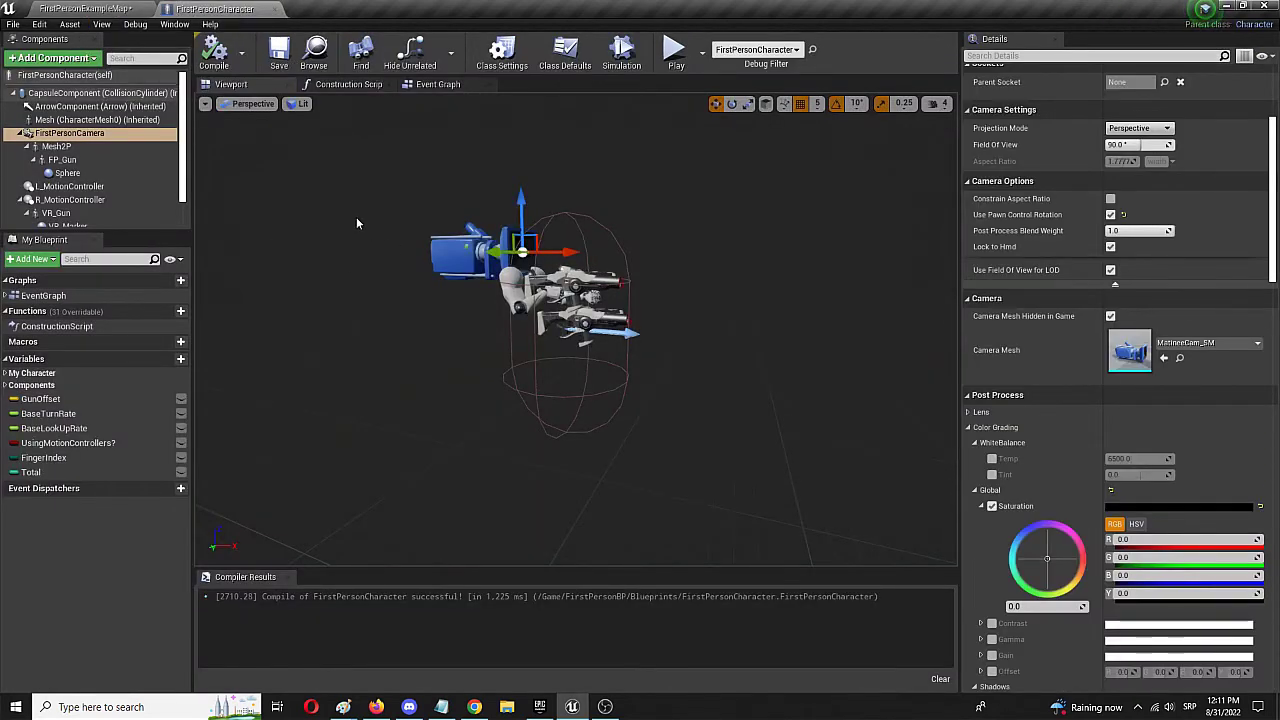
left_click(1124, 540)
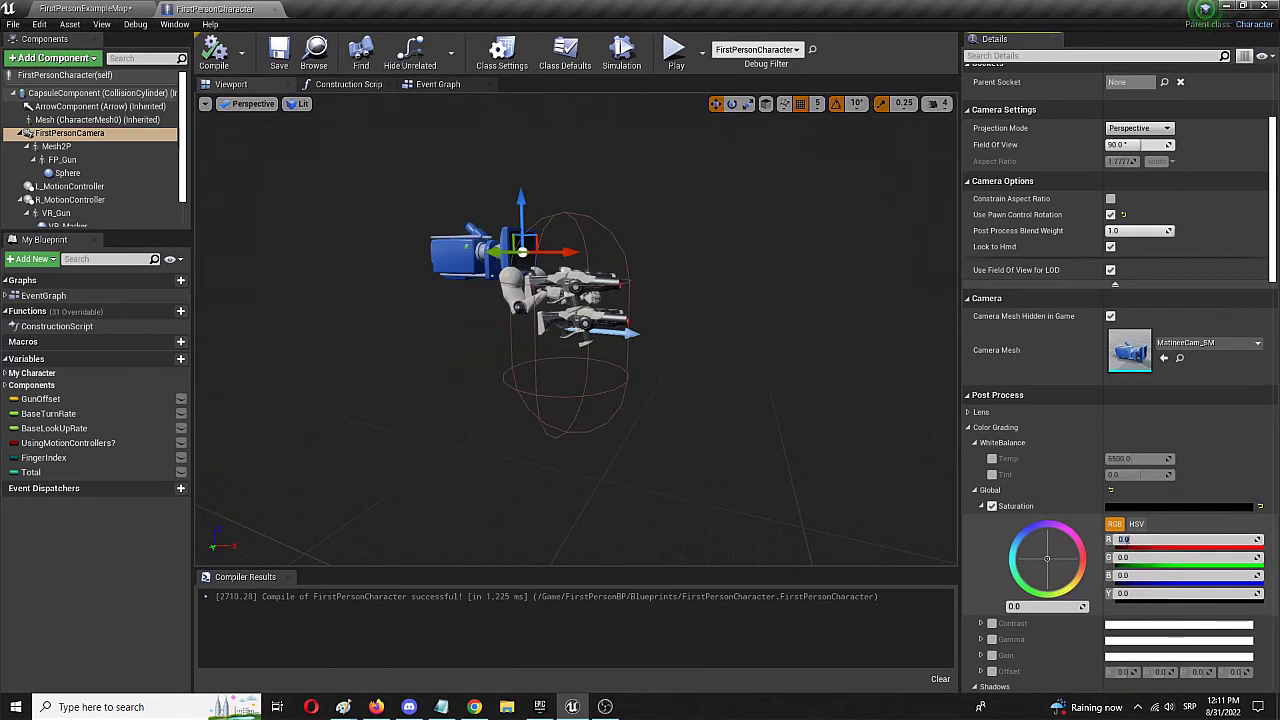
type("1")
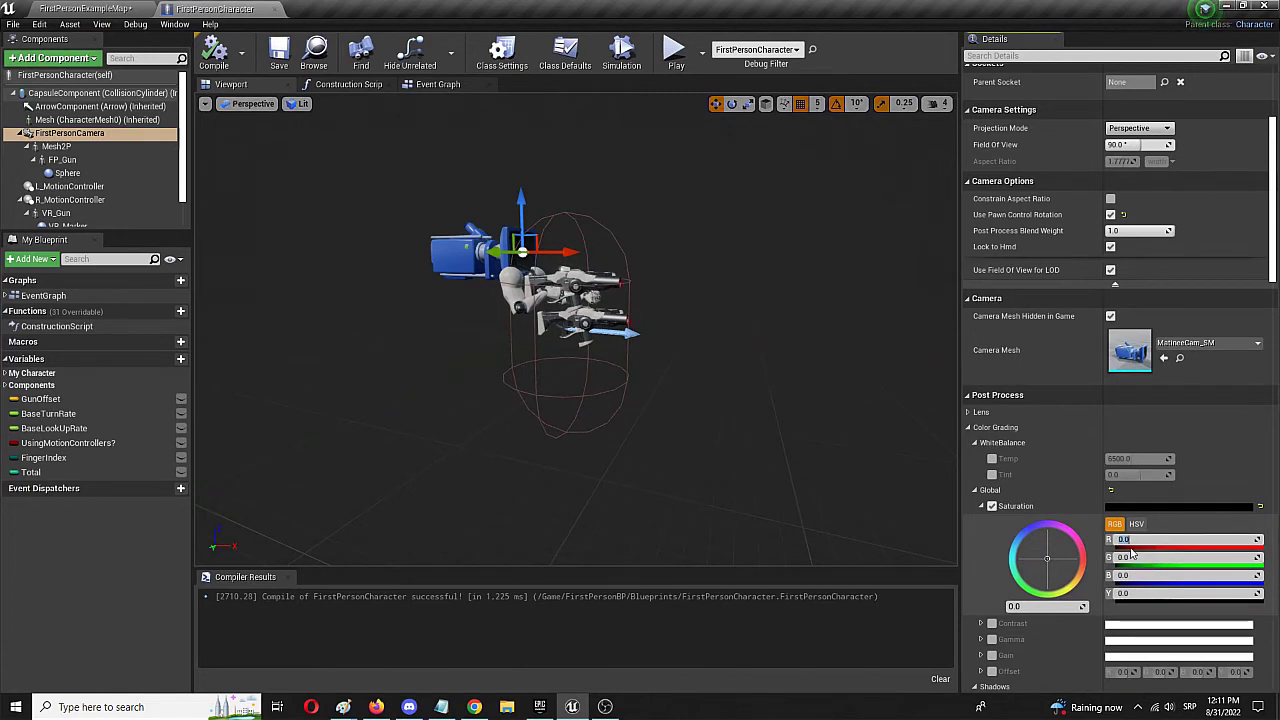
left_click(1124, 557)
type("1")
left_click(1138, 575)
type("1")
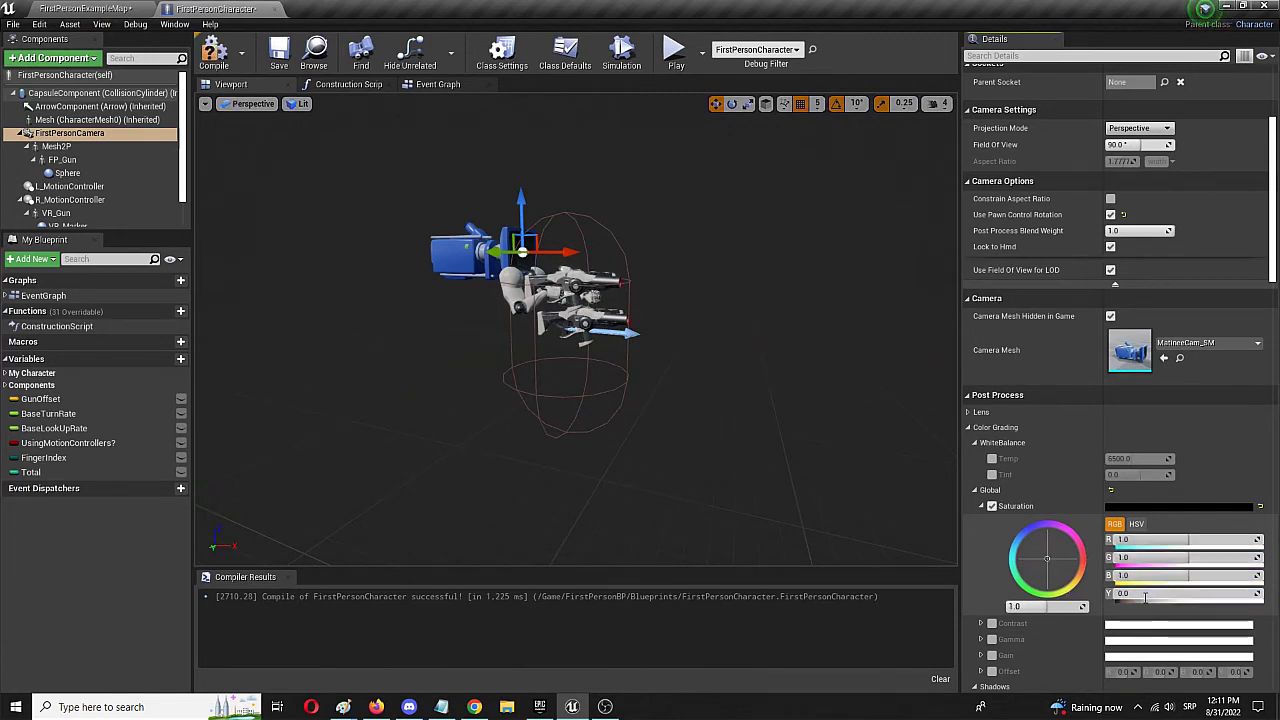
left_click(1124, 593)
type("1")
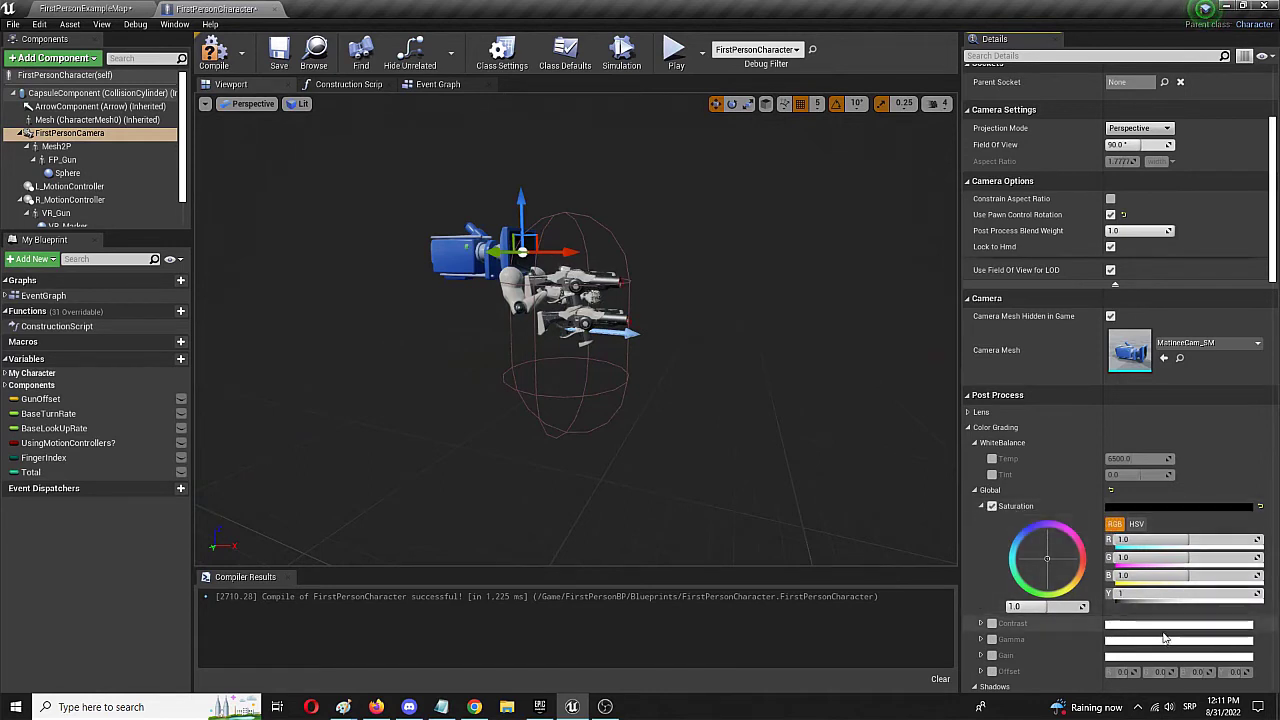
- Disable the FirstPersonCamera's global Saturation override, and compile and save the FirstPersonCharacter blueprint
left_click(993, 507)
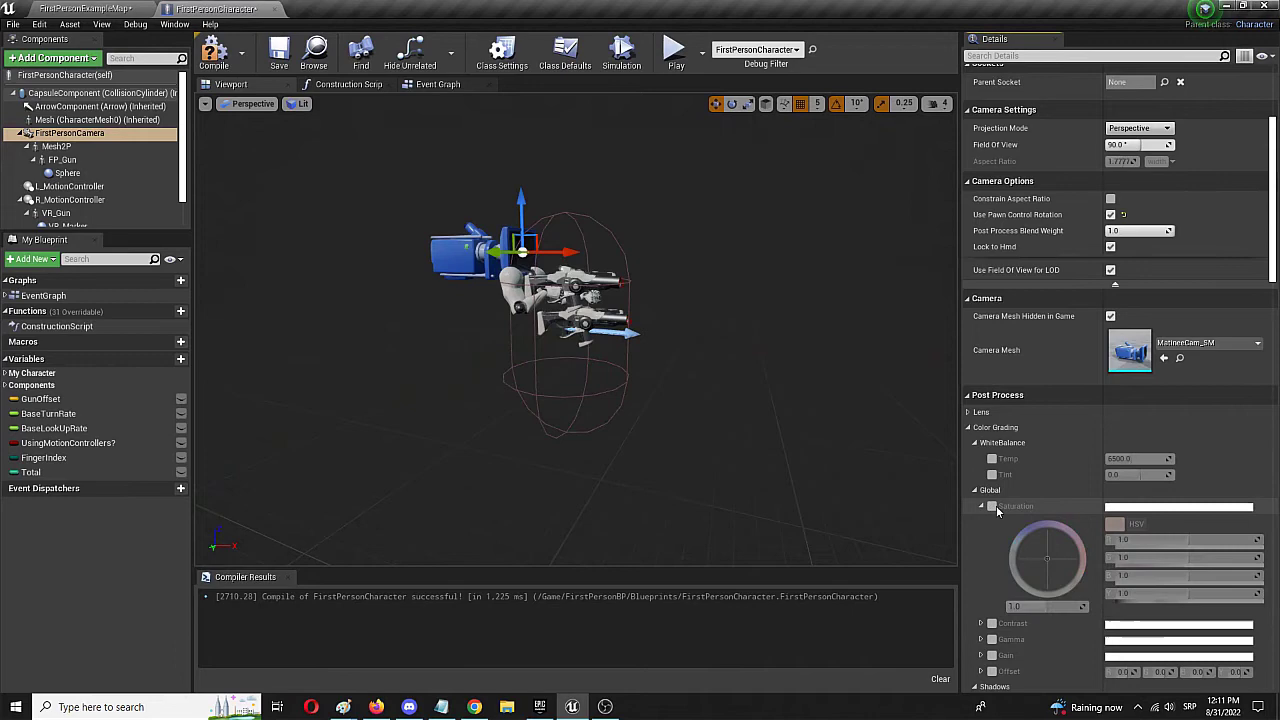
left_click(218, 62)
left_click(279, 52)
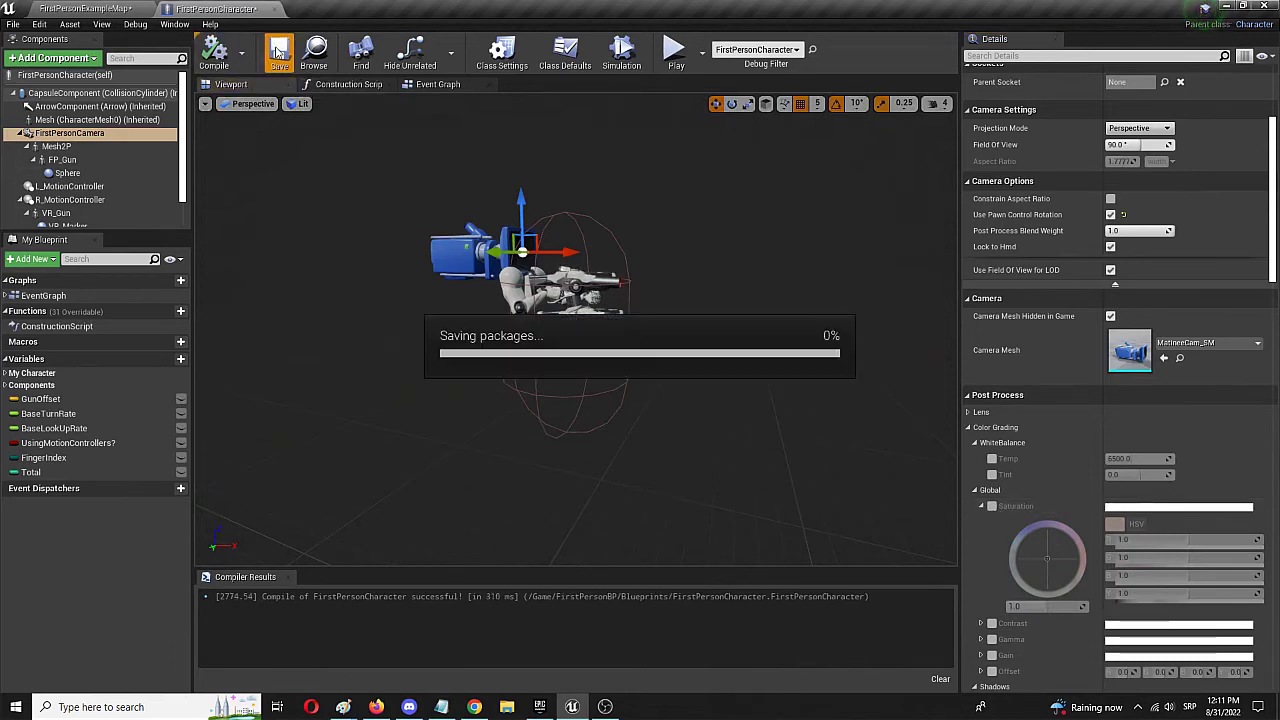
- Play the FirstPersonExampleMap level in the editor and walk around the arena to check the camera's colors
left_click(44, 6)
left_click(748, 50)
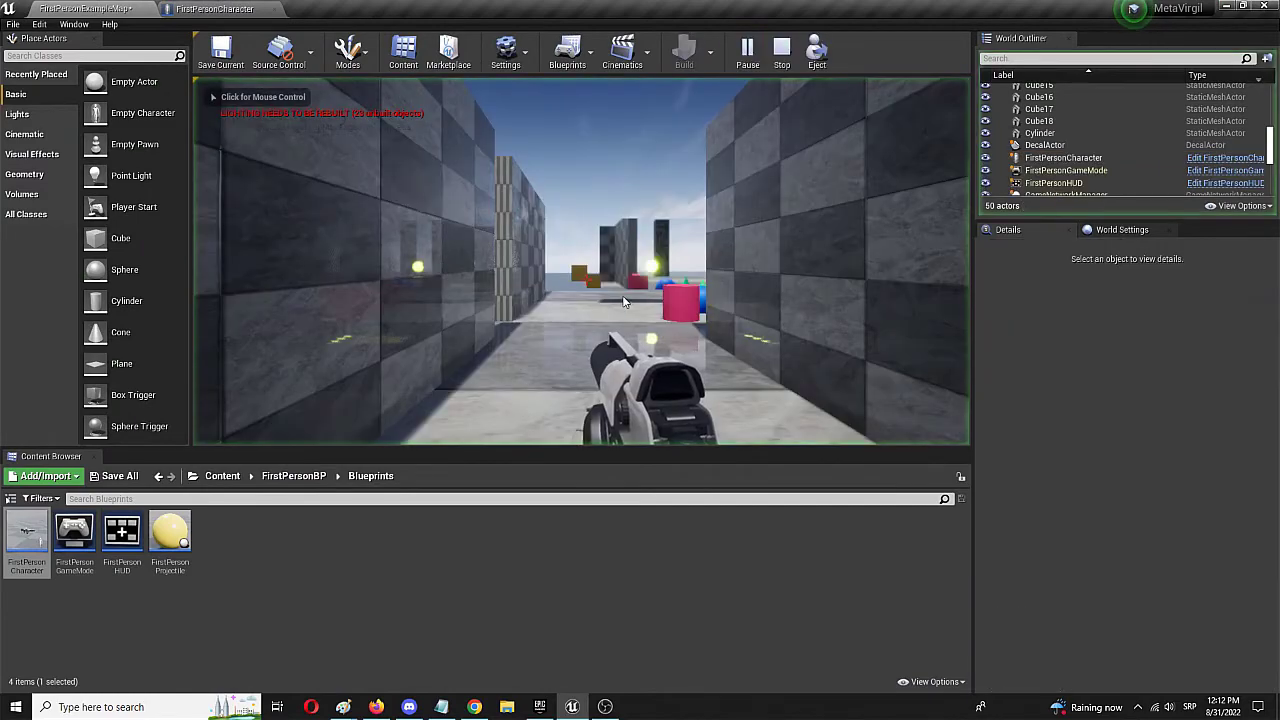
left_click(624, 300)
key("w")
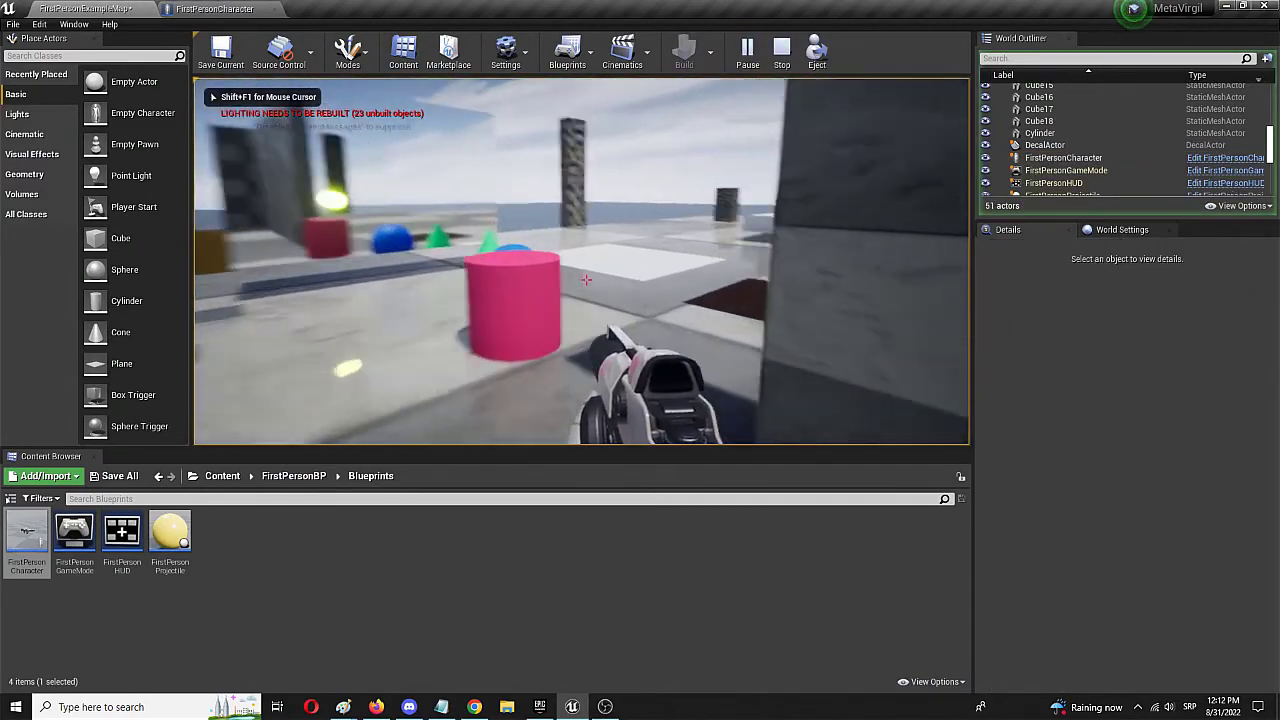
key("w")
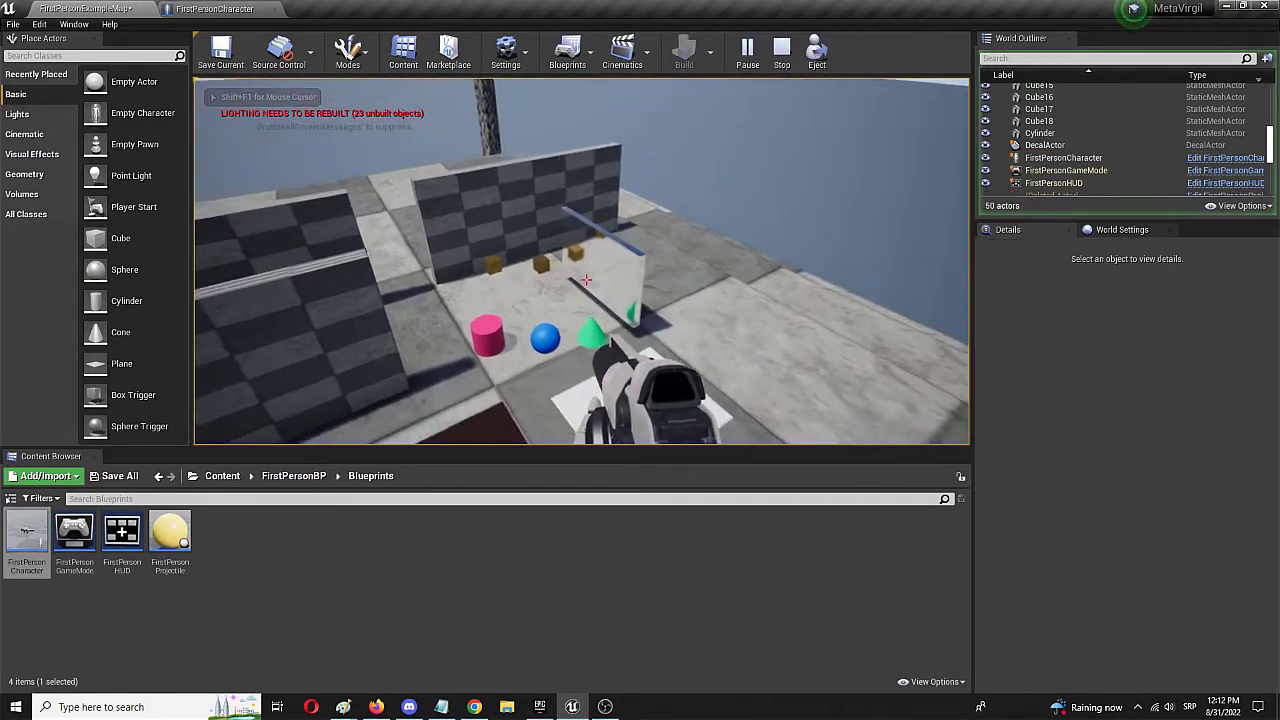
key("s")
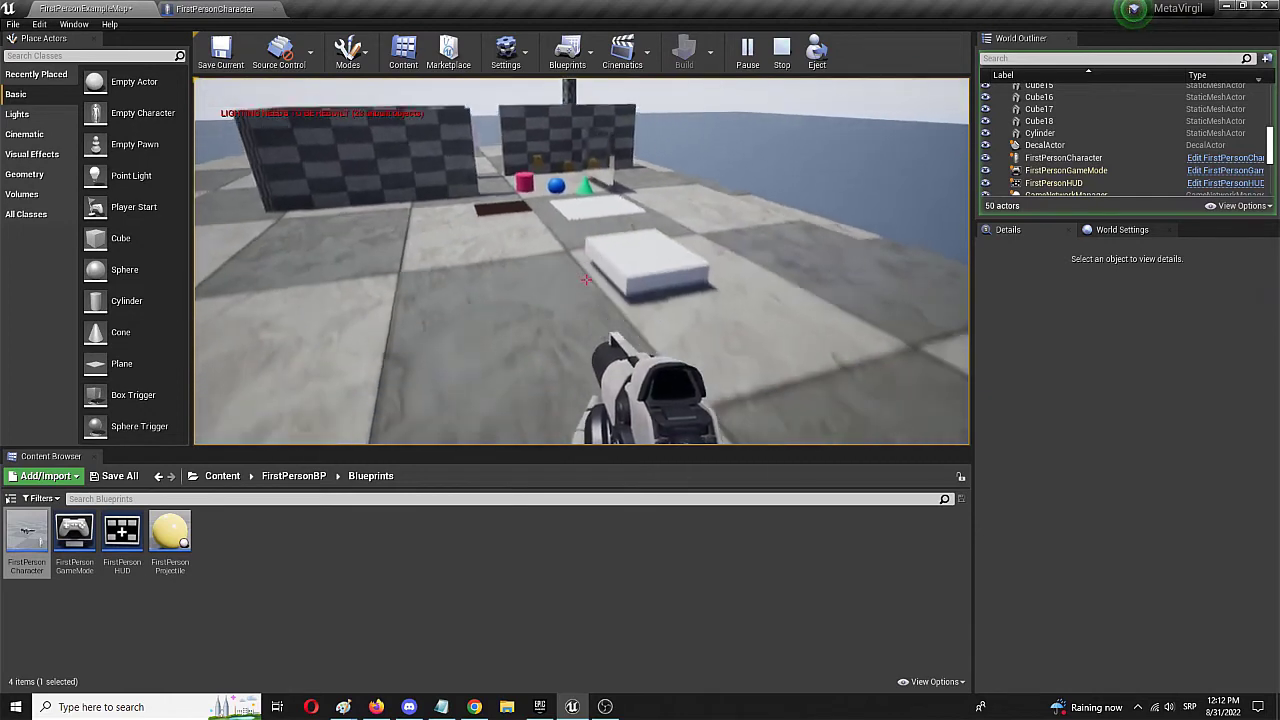
key("s")
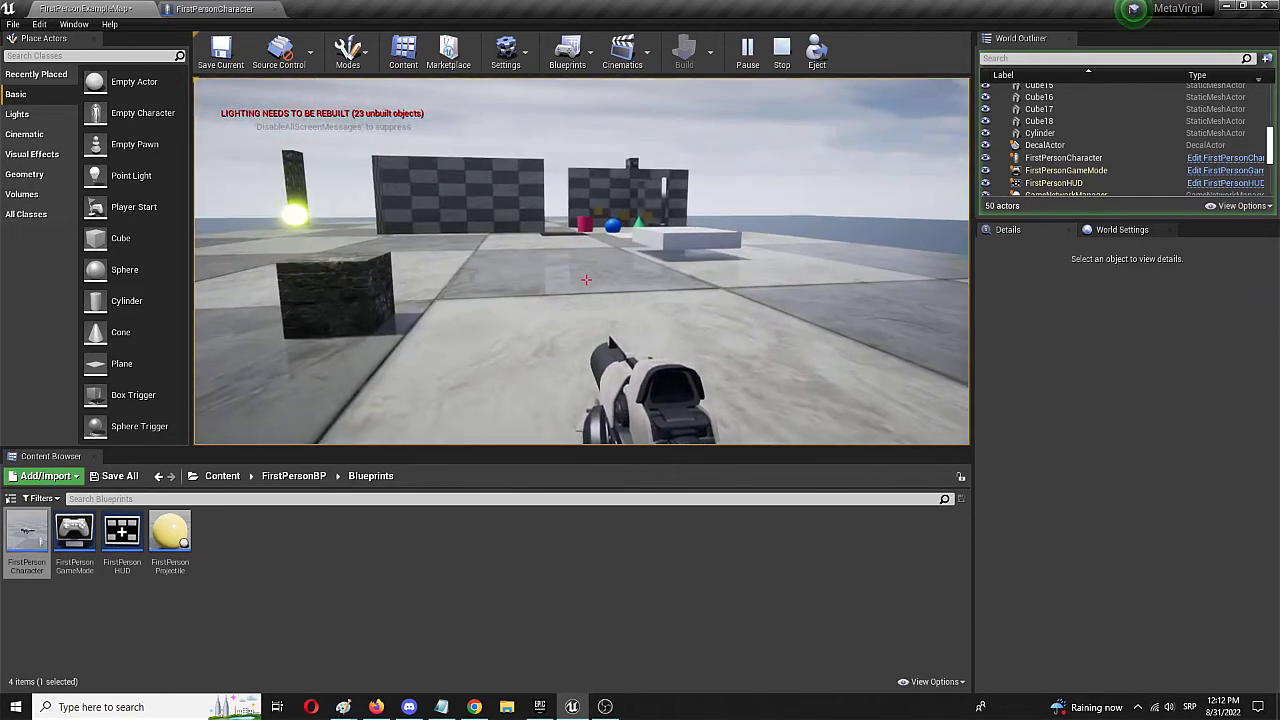